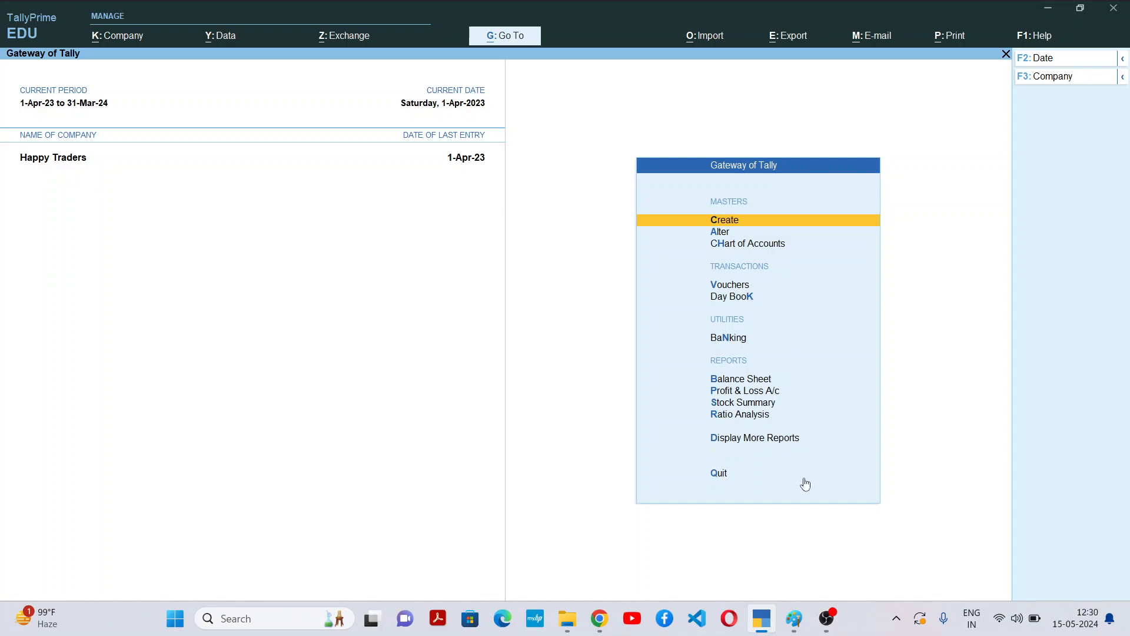
# - Create a folder named tallyback on the E: drive in File Explorer
pyautogui.click(223, 36)
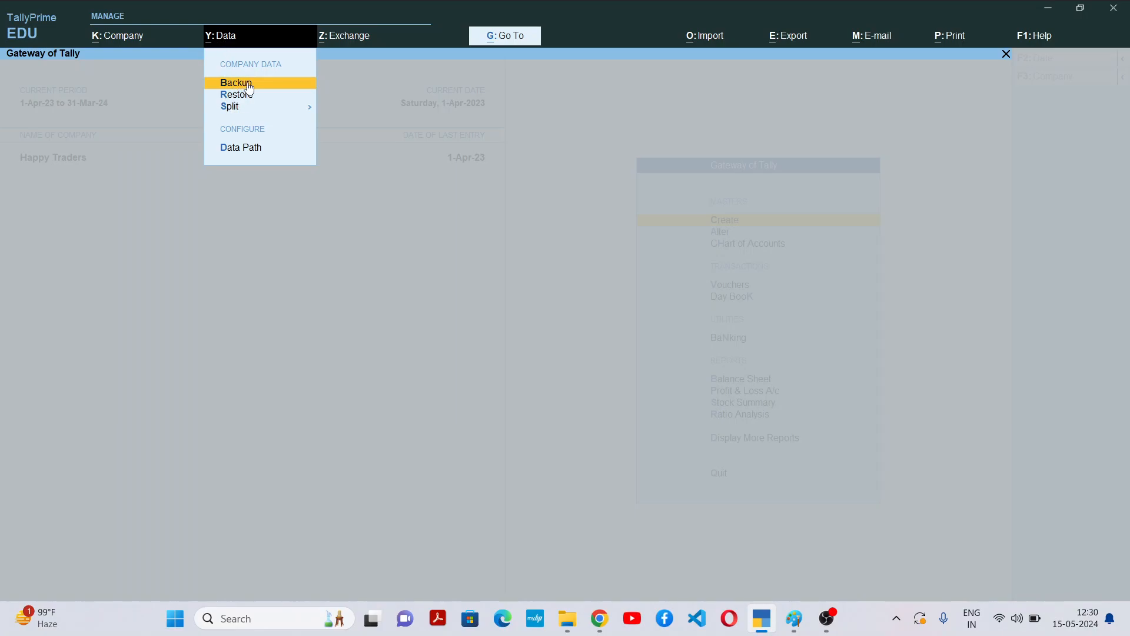
pyautogui.click(569, 617)
pyautogui.click(592, 559)
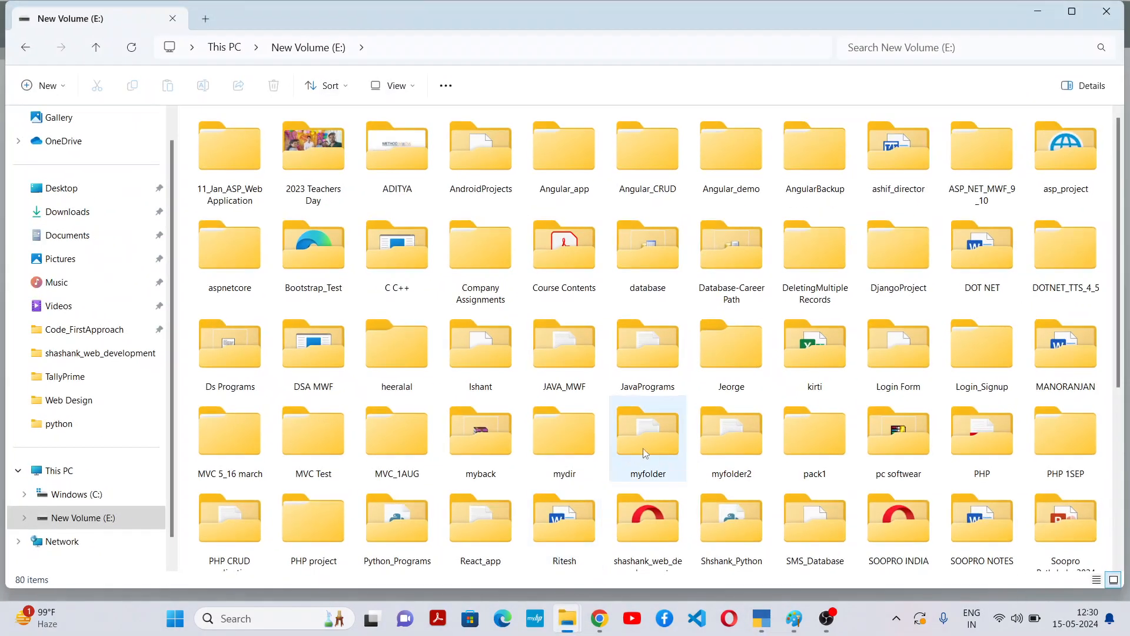
pyautogui.rightClick(731, 537)
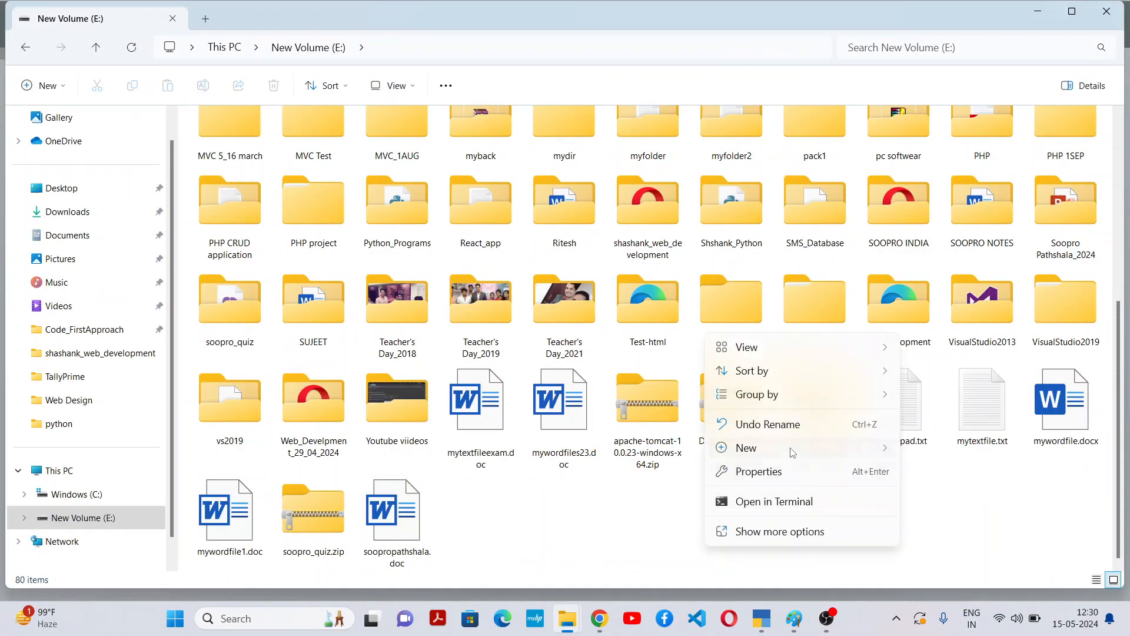
pyautogui.moveTo(792, 452)
pyautogui.click(942, 140)
pyautogui.write('tallyback')
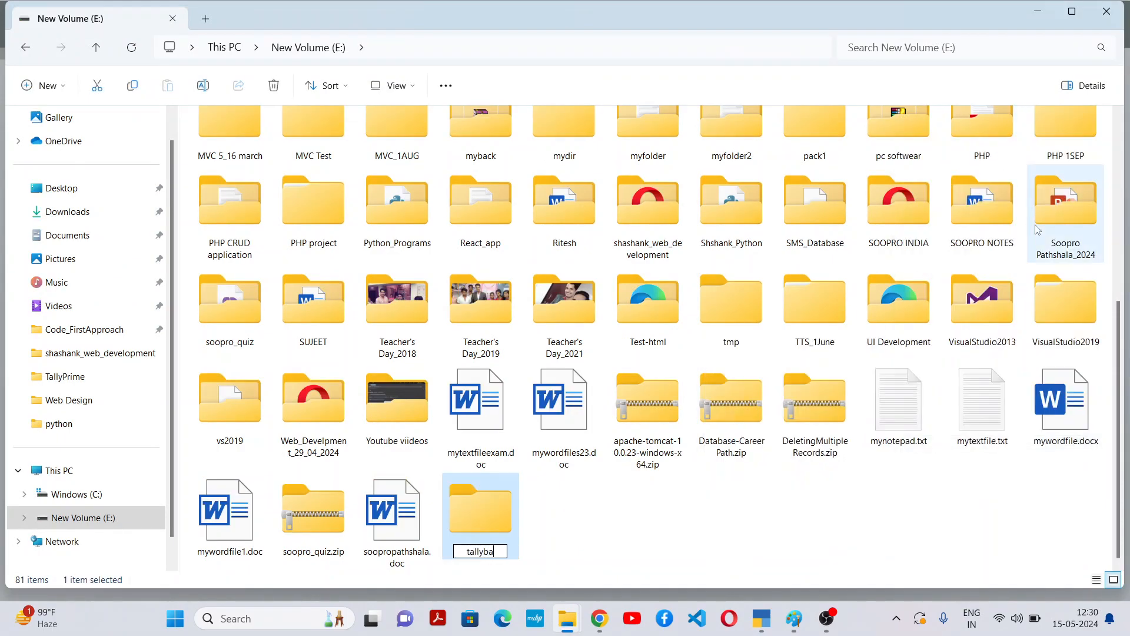
pyautogui.press('Return')
# - Look inside the new tallyback folder and return to the E: drive's folder listing
pyautogui.press('Return')
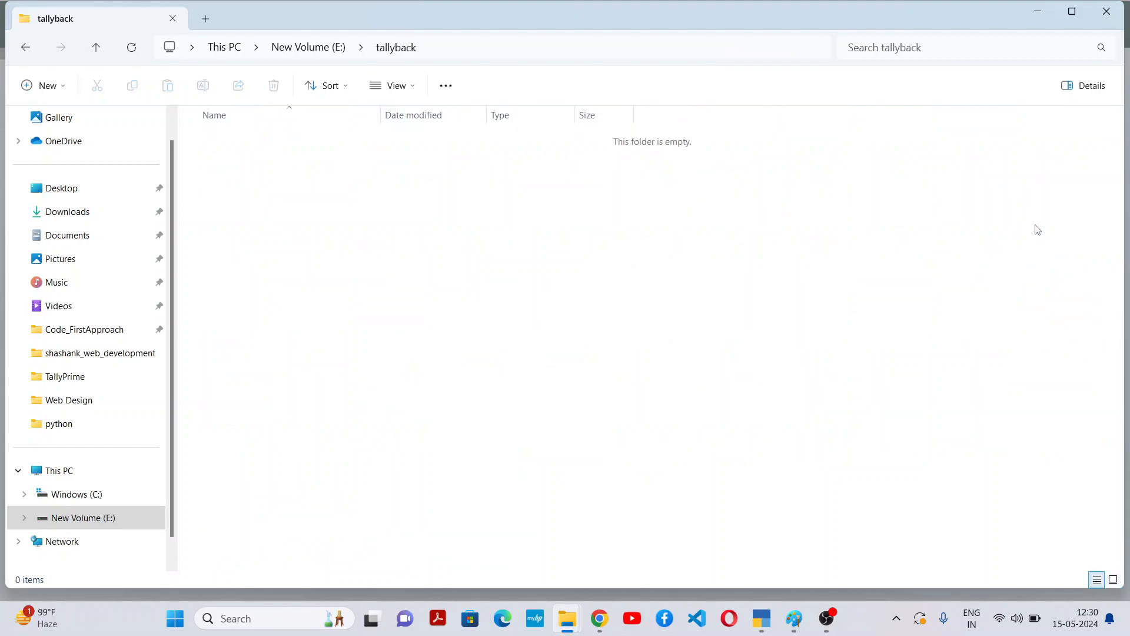
pyautogui.click(20, 54)
pyautogui.doubleClick(410, 518)
pyautogui.click(27, 48)
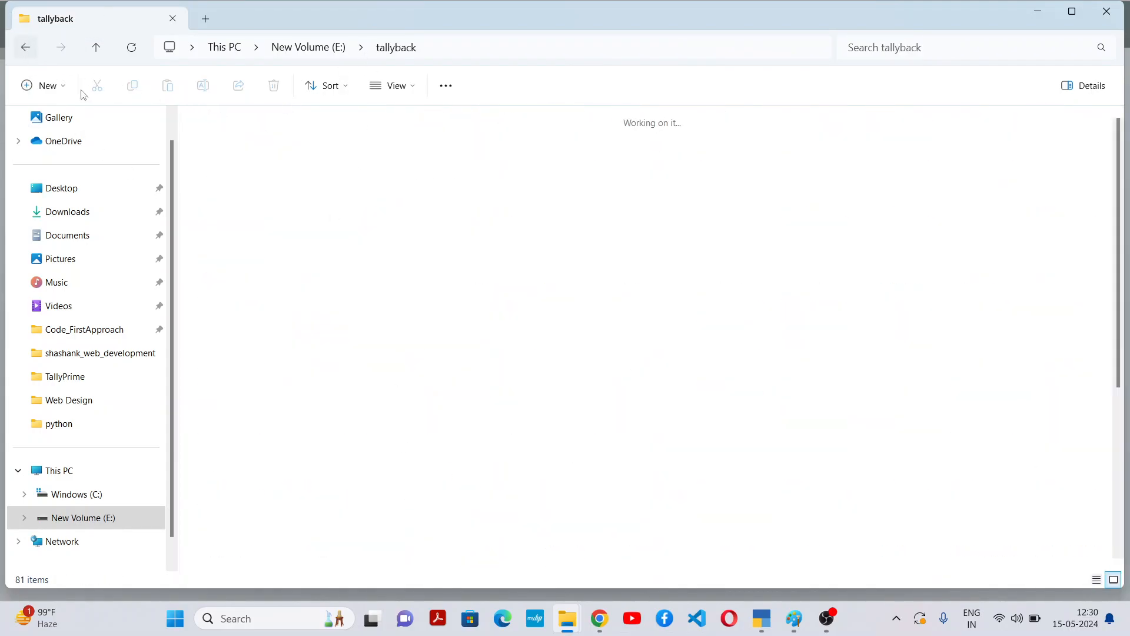
# - Switch to TallyPrime, start a company data backup and add only Demo Pvt Ltd to the backup list
pyautogui.hotkey('alt', 'Tab')
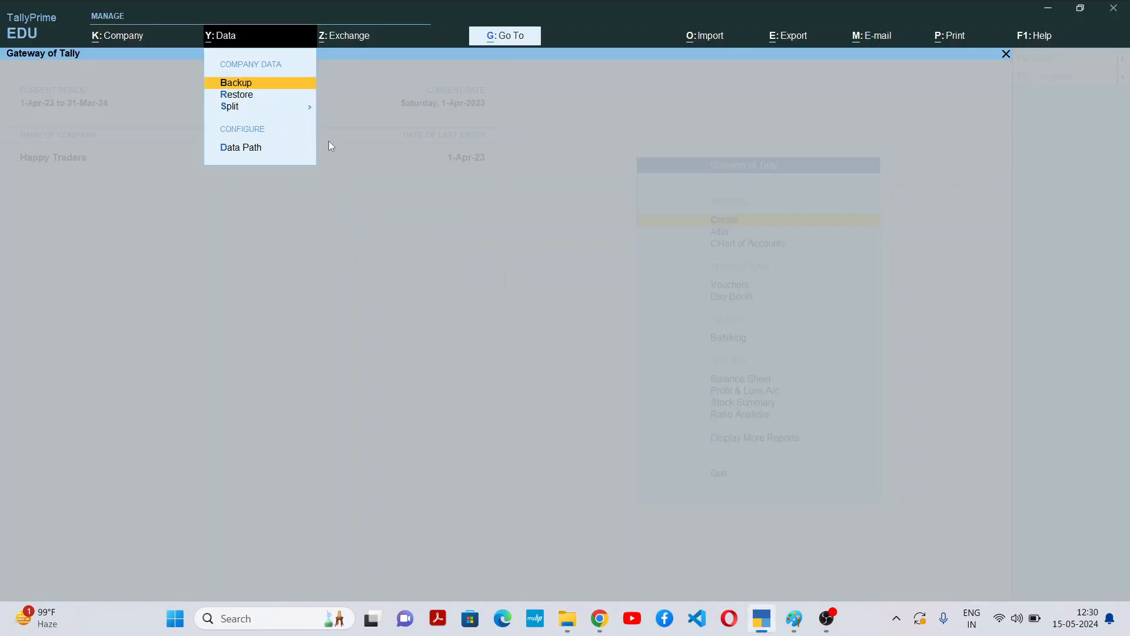
pyautogui.click(250, 85)
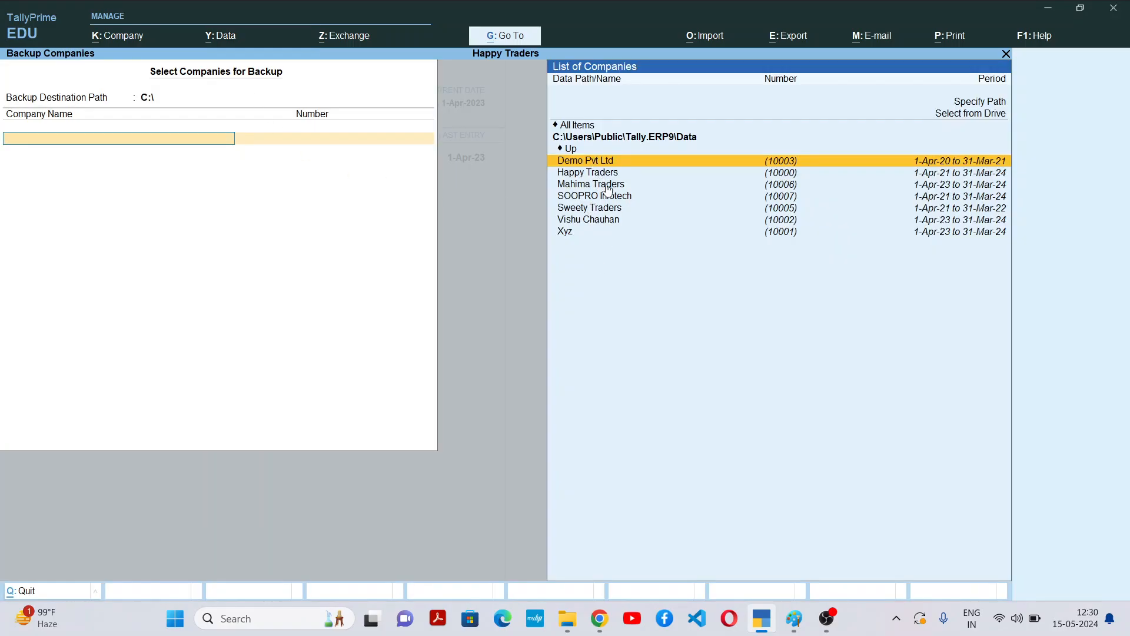
pyautogui.press('Down')
pyautogui.press('Up')
pyautogui.press('Return')
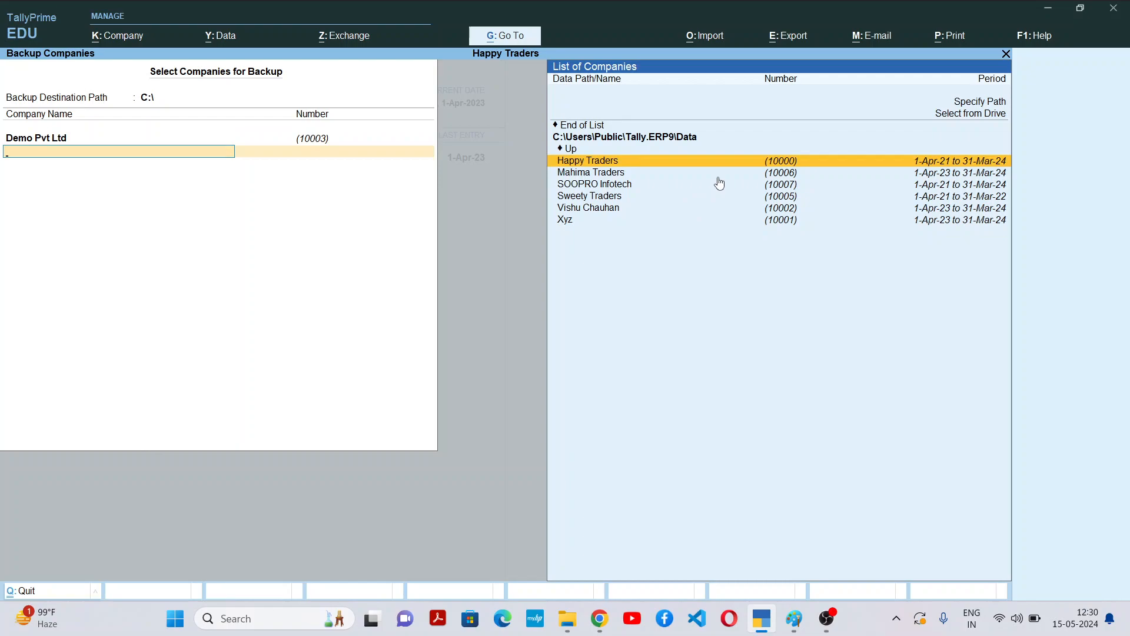
pyautogui.press('Up')
pyautogui.press('Up')
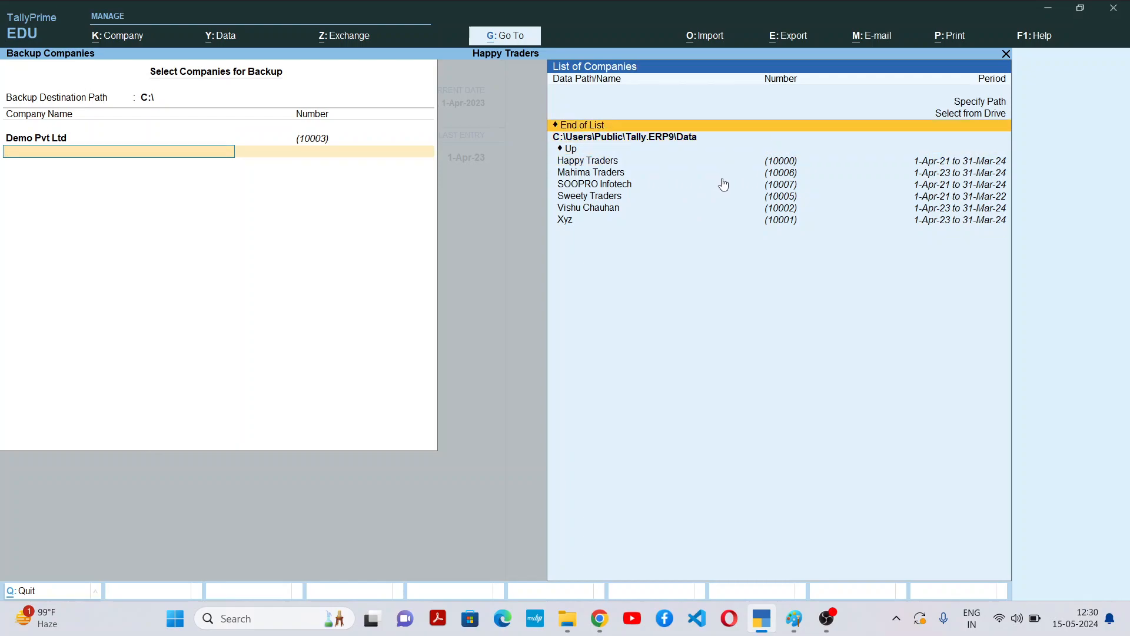
pyautogui.click(607, 128)
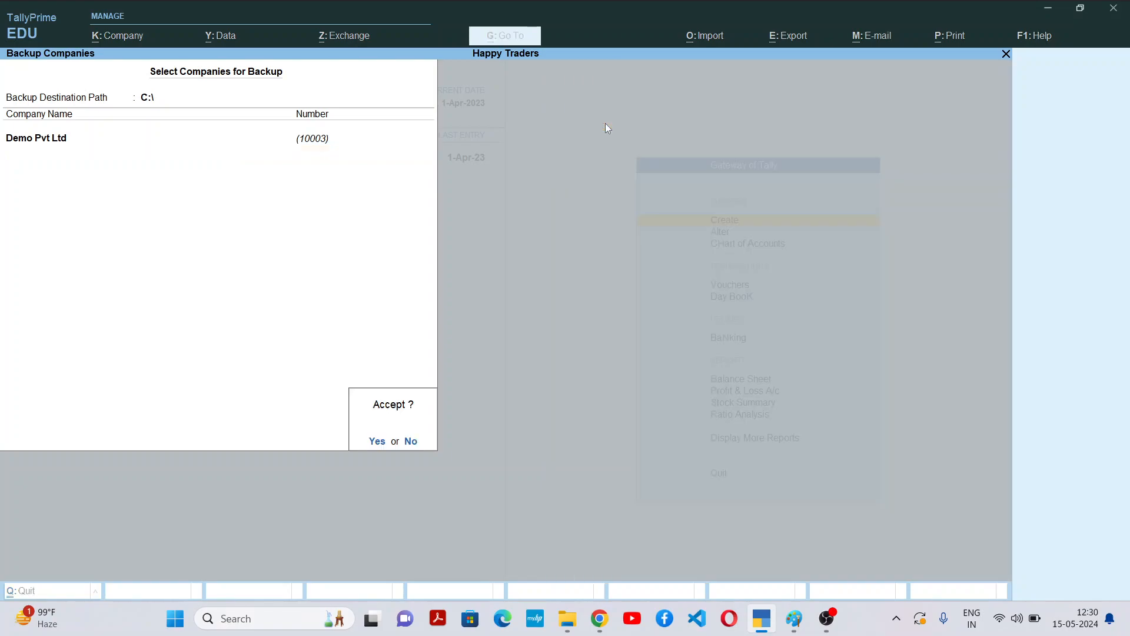
# - Go back to the backup destination path and change it to E:\tallyback, choosing the folder from the E: drive
pyautogui.press('n')
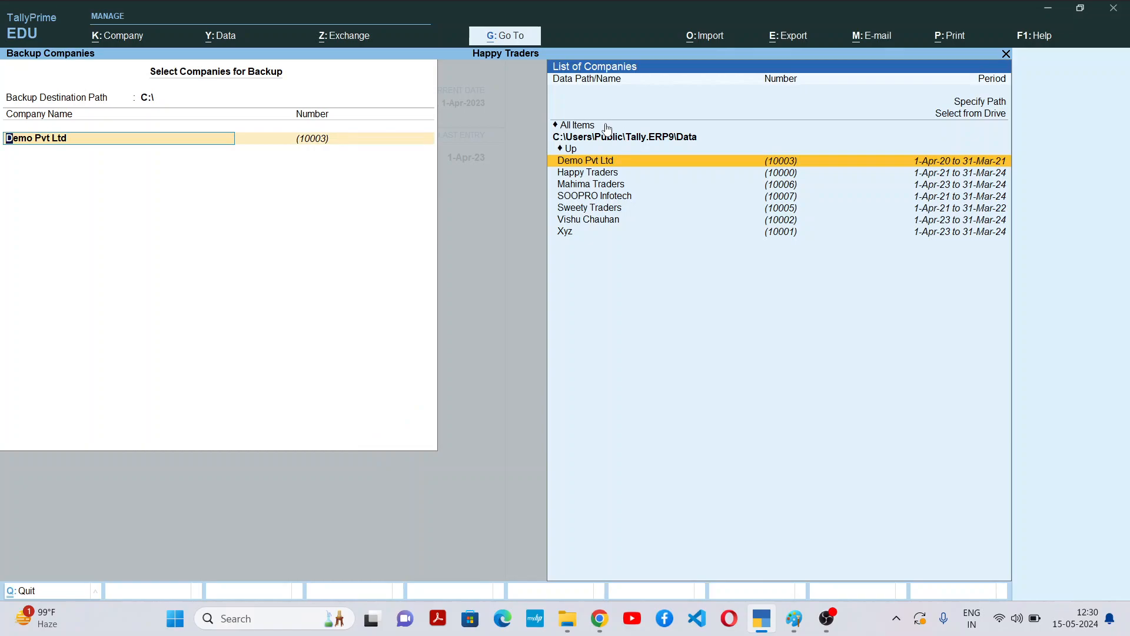
pyautogui.press('BackSpace')
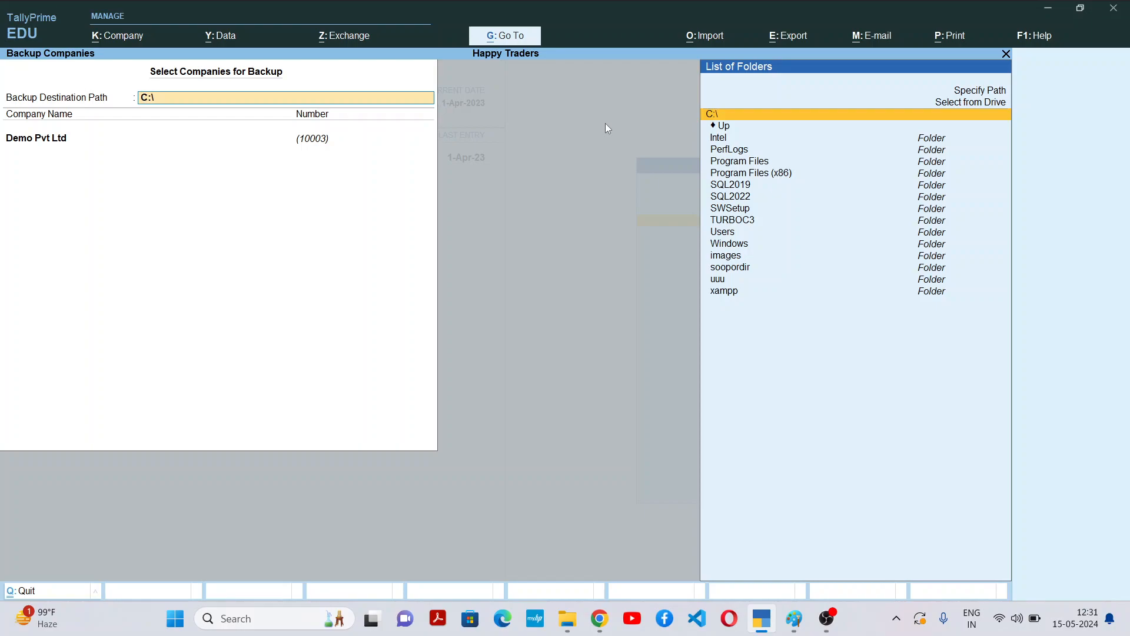
pyautogui.press('Up')
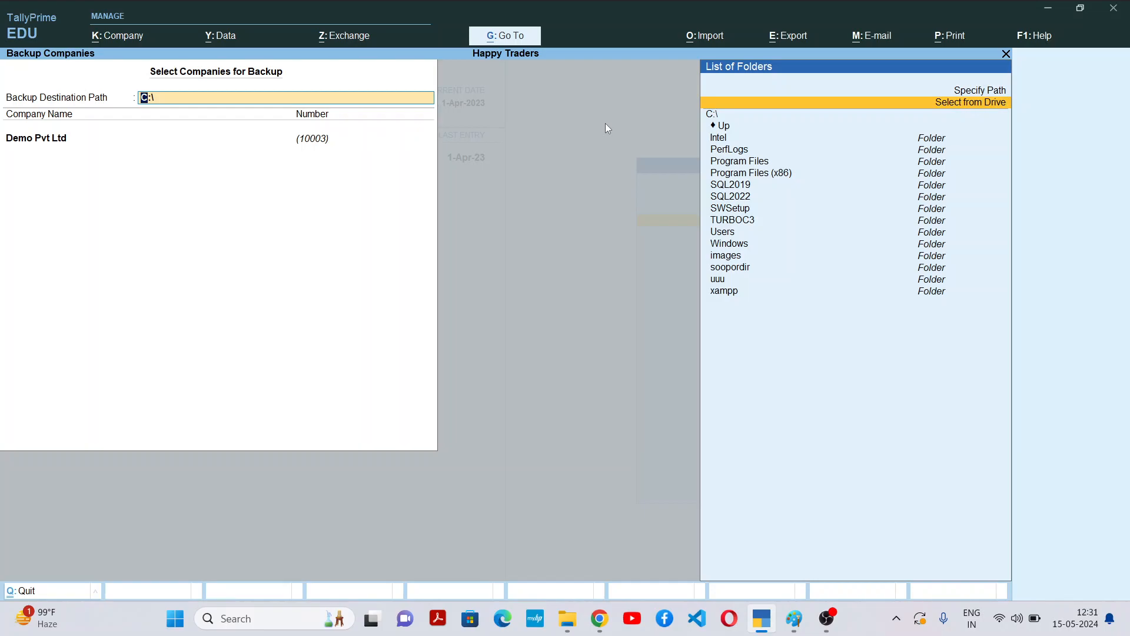
pyautogui.press('Return')
pyautogui.press('Down')
pyautogui.press('Return')
pyautogui.press('Down')
pyautogui.press('Down')
pyautogui.press('Down')
pyautogui.press('Down')
pyautogui.press('Down')
pyautogui.press('Down')
pyautogui.press('Down')
pyautogui.press('Down')
pyautogui.press('Down')
pyautogui.press('Down')
pyautogui.press('Down')
pyautogui.press('Down')
pyautogui.press('Down')
pyautogui.press('Down')
pyautogui.press('Down')
pyautogui.press('Down')
pyautogui.press('Down')
pyautogui.press('Down')
pyautogui.press('Down')
pyautogui.press('Down')
pyautogui.press('Down')
pyautogui.press('Down')
pyautogui.press('Down')
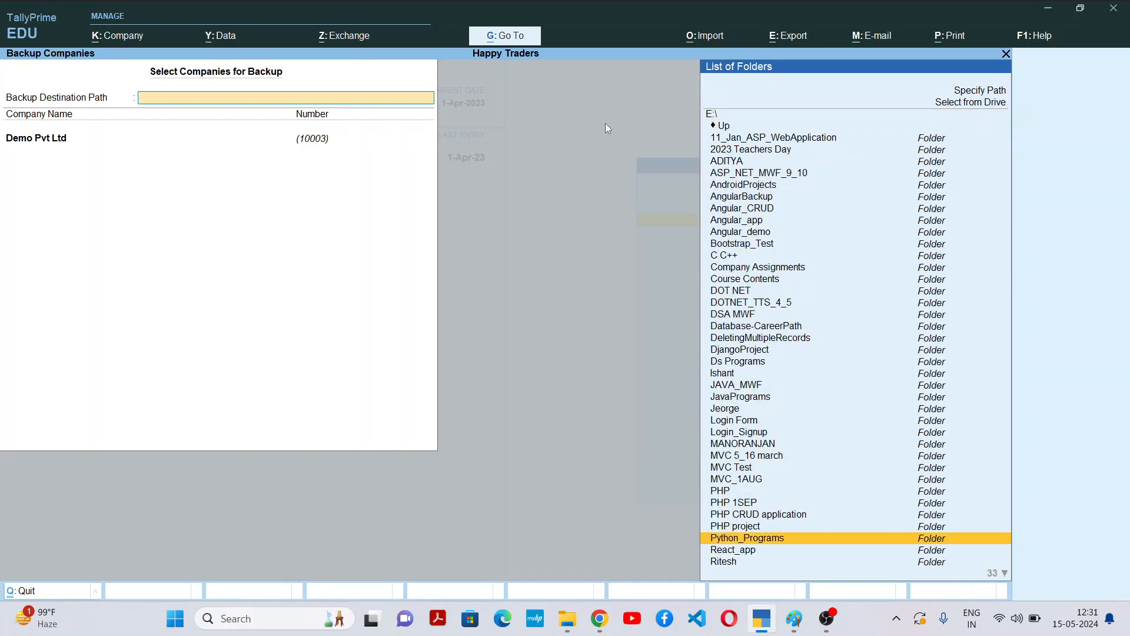
pyautogui.press('Down')
pyautogui.press('Down')
pyautogui.press('Down')
pyautogui.press('Down')
pyautogui.press('Down')
pyautogui.press('Down')
pyautogui.press('Down')
pyautogui.press('Down')
pyautogui.press('Down')
pyautogui.press('Down')
pyautogui.press('Down')
pyautogui.press('Down')
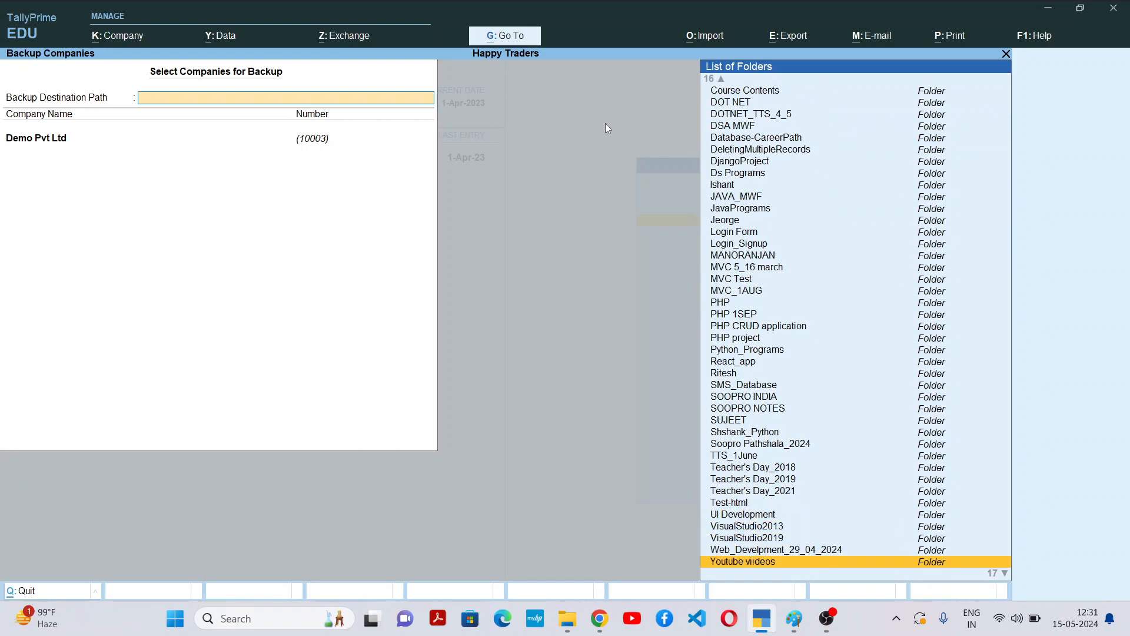
pyautogui.press('Down')
pyautogui.press('Down')
pyautogui.press('Down')
pyautogui.press('Down')
pyautogui.press('Down')
pyautogui.press('Down')
pyautogui.press('Down')
pyautogui.press('Down')
pyautogui.press('Down')
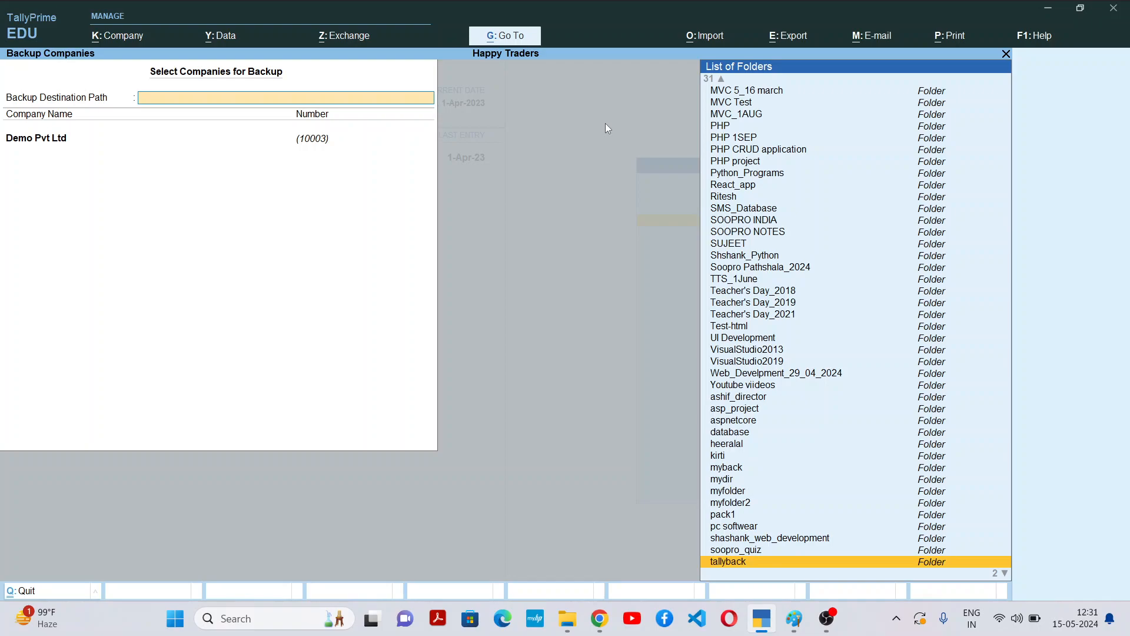
pyautogui.press('Return')
pyautogui.press('Return')
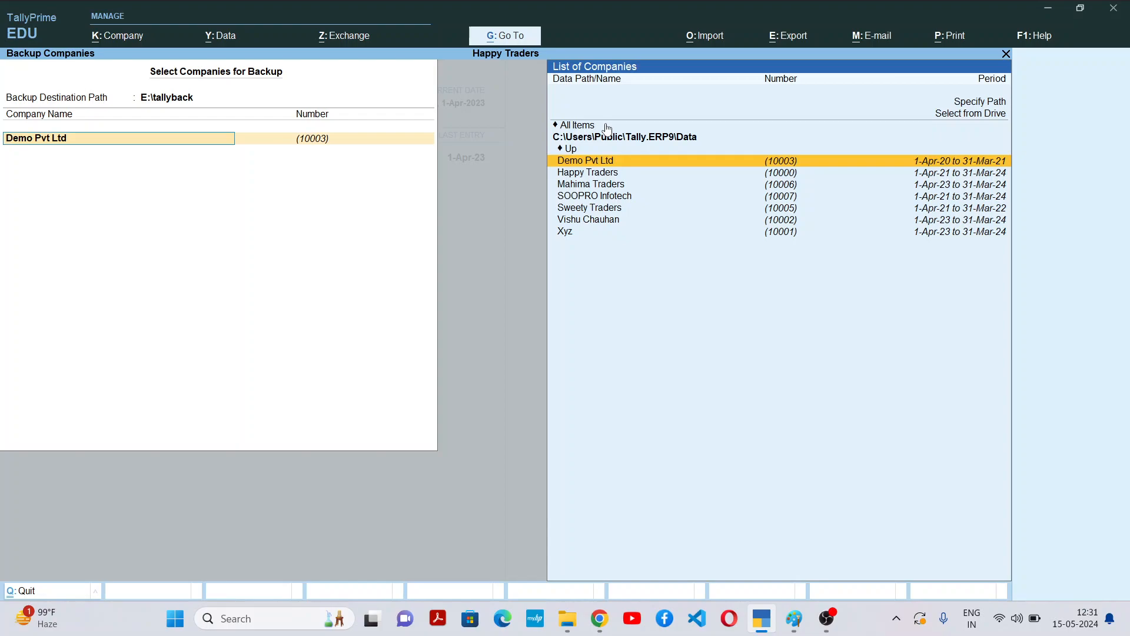
# - Keep Demo Pvt Ltd as the only company in the list and run the backup
pyautogui.press('Return')
pyautogui.click(607, 126)
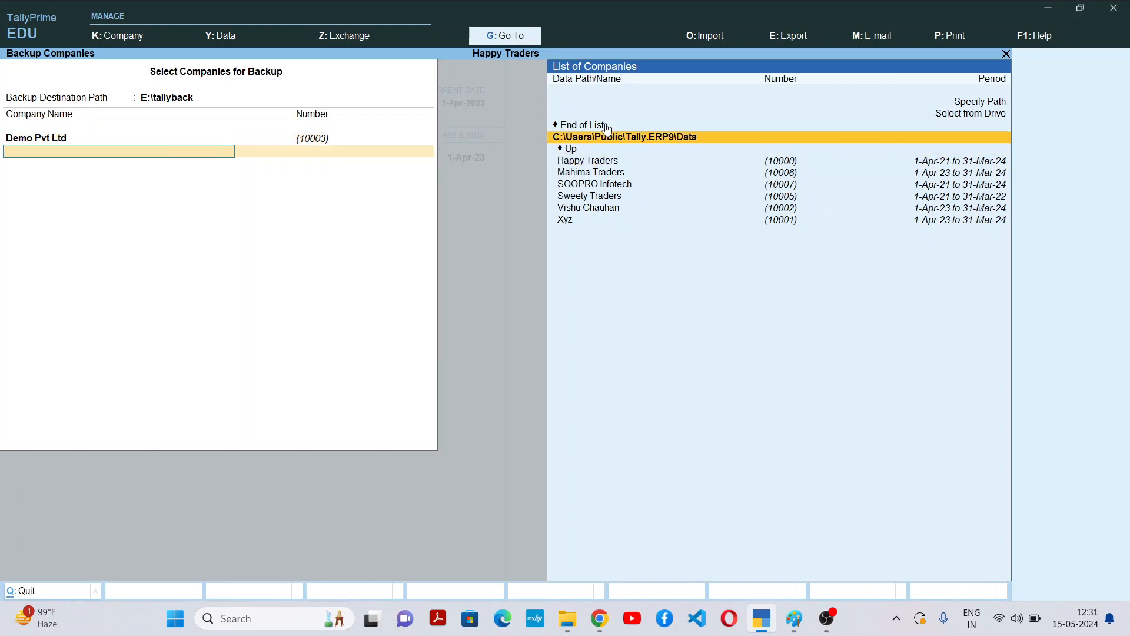
pyautogui.click(607, 126)
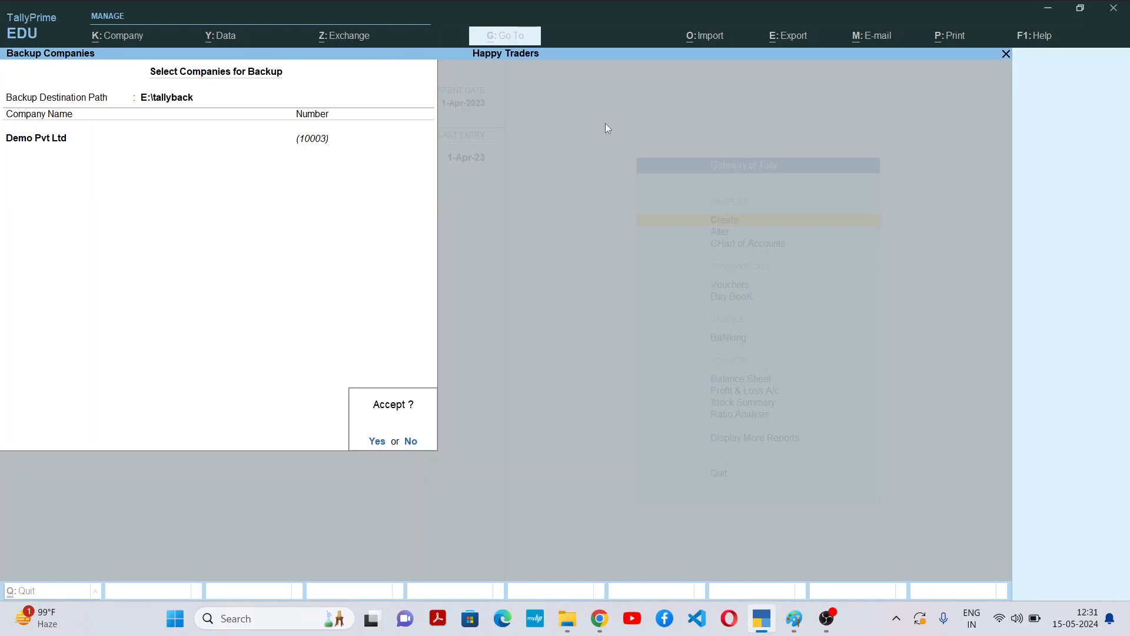
pyautogui.press('Return')
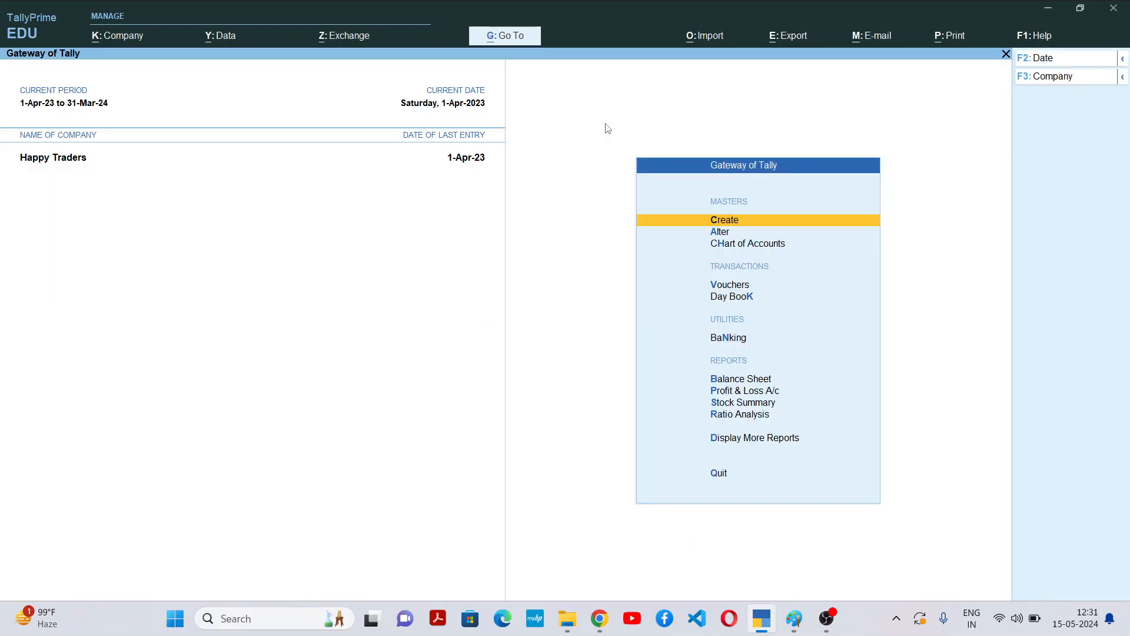
# - Switch to File Explorer and open the tallyback folder on E: to check for the backup file
pyautogui.hotkey('alt', 'Tab')
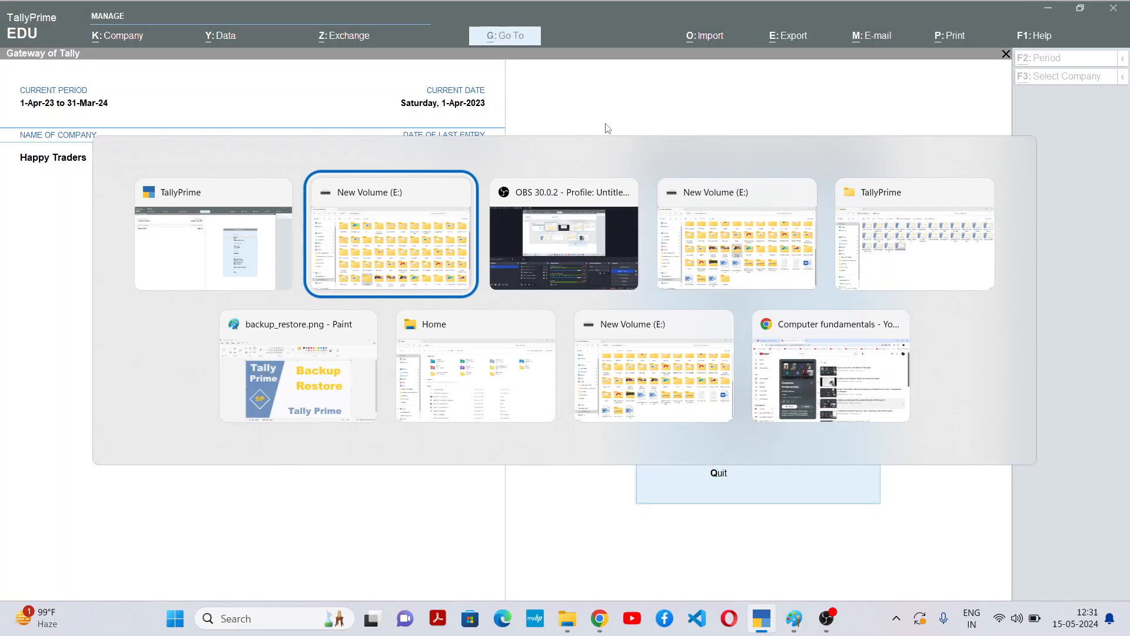
pyautogui.hotkey('alt', 'Tab')
pyautogui.hotkey('alt', 'Tab')
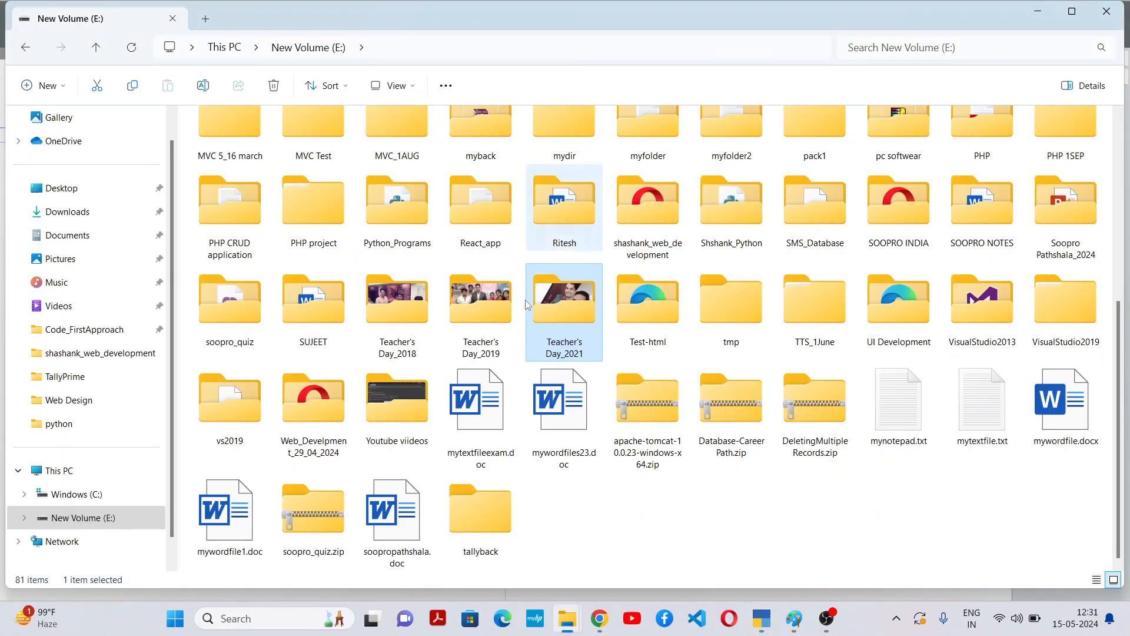
pyautogui.doubleClick(486, 506)
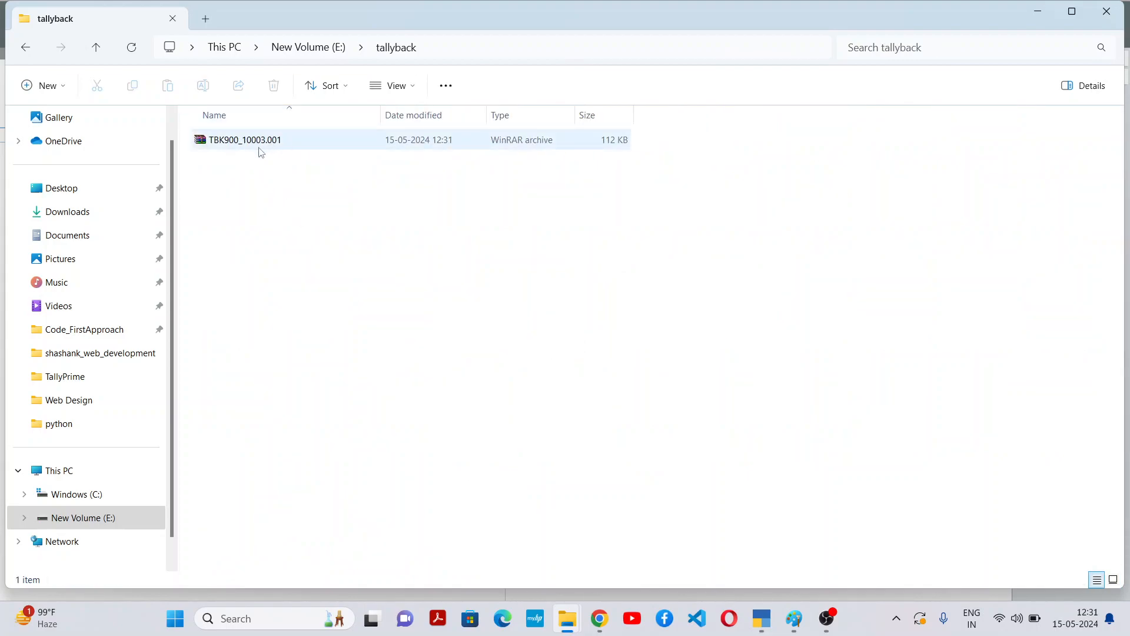
# - Switch back to TallyPrime and load the company Demo Pvt Ltd
pyautogui.hotkey('alt', 'Tab')
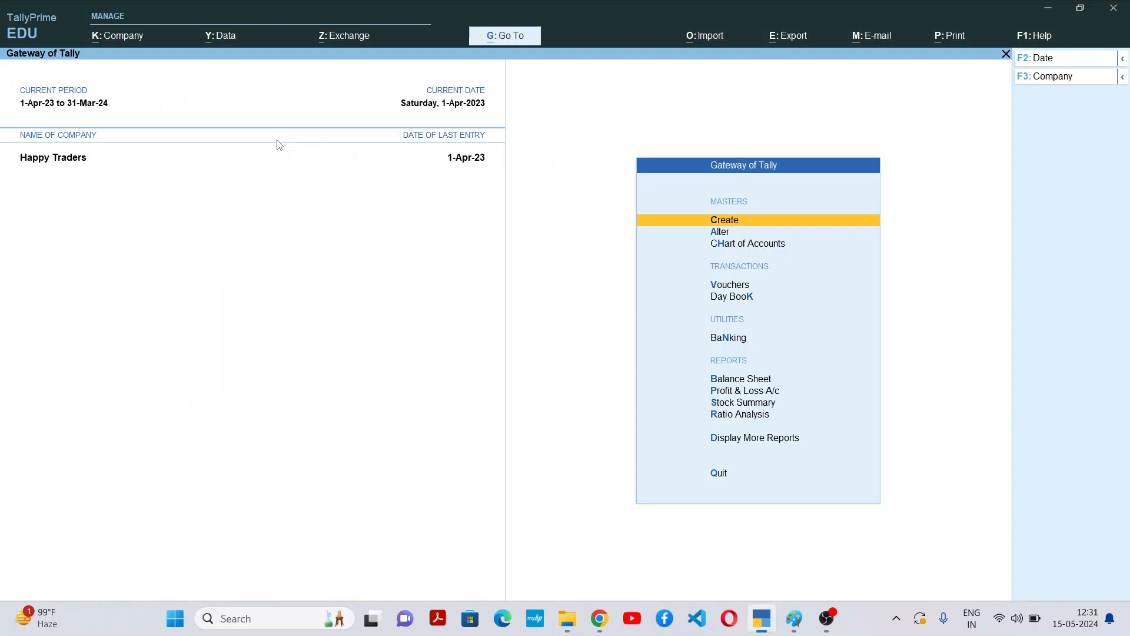
pyautogui.click(142, 38)
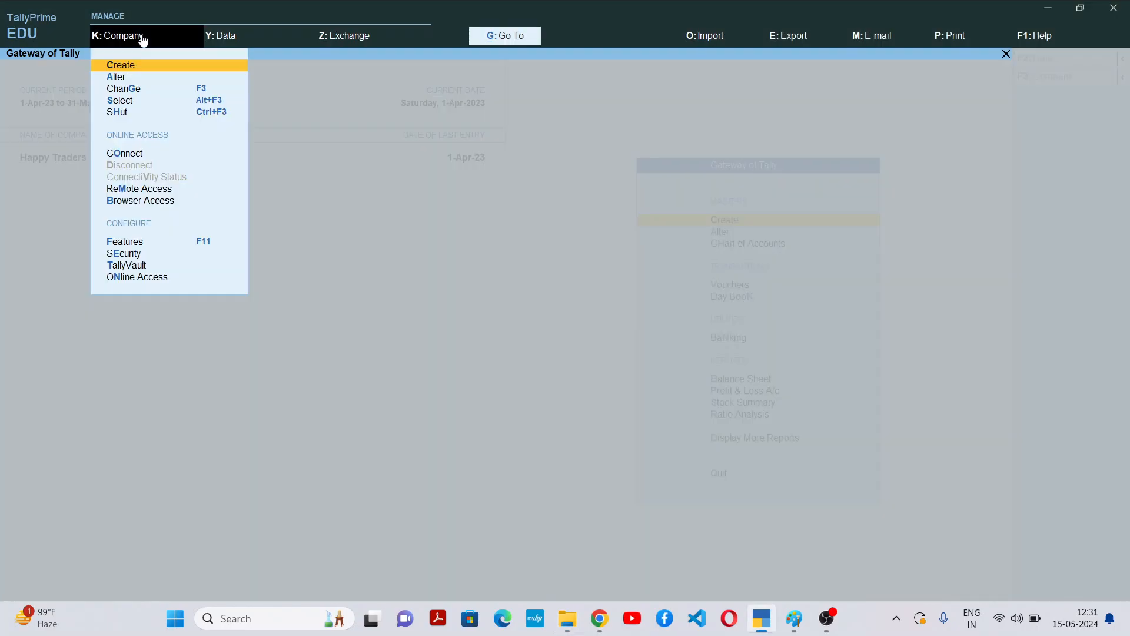
pyautogui.click(128, 101)
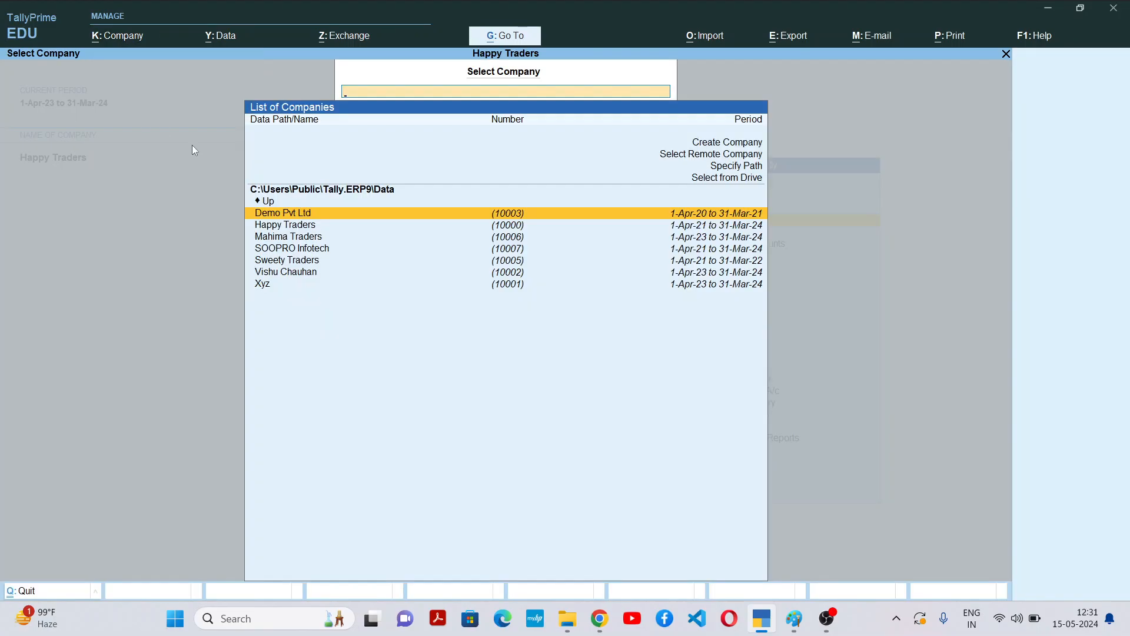
pyautogui.click(315, 221)
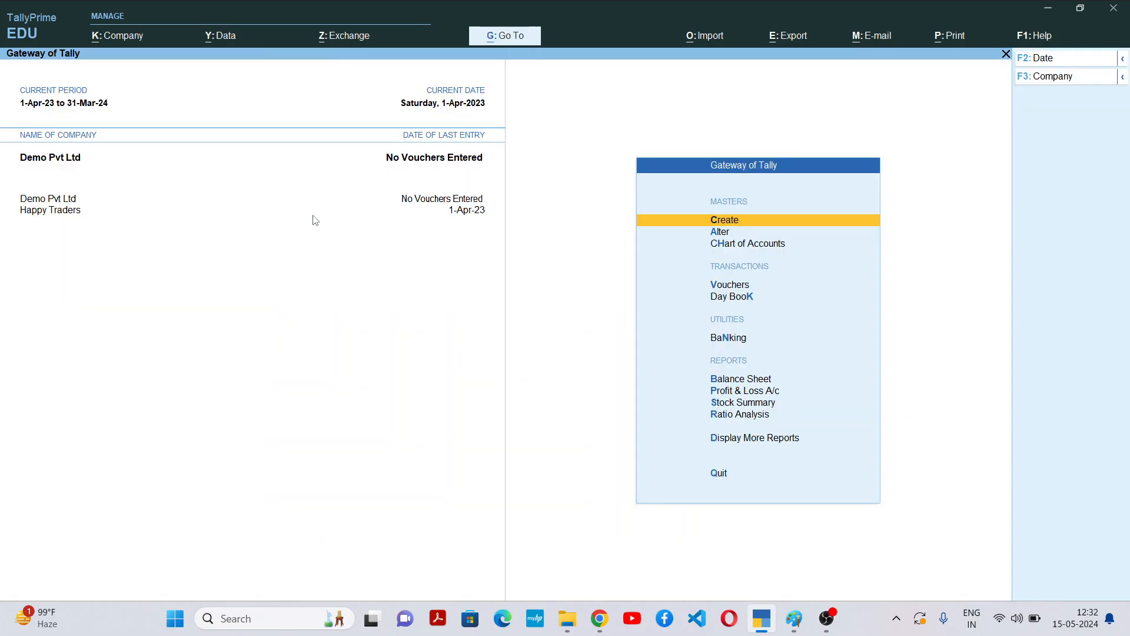
# - Open Demo Pvt Ltd for alteration and delete the company, confirming the deletion
pyautogui.click(132, 38)
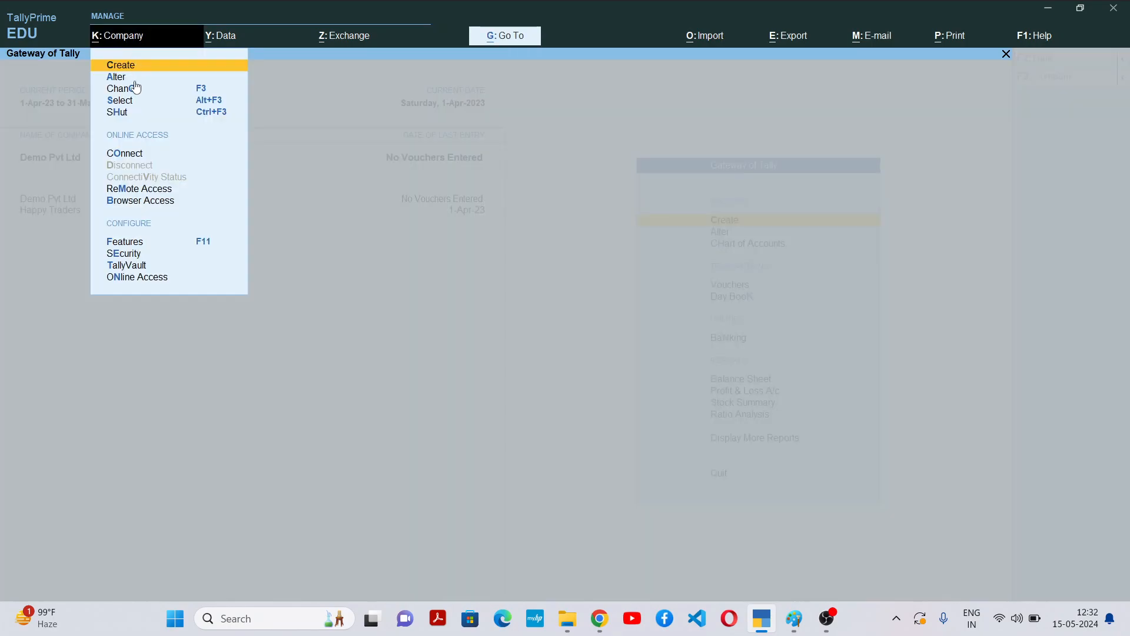
pyautogui.click(120, 79)
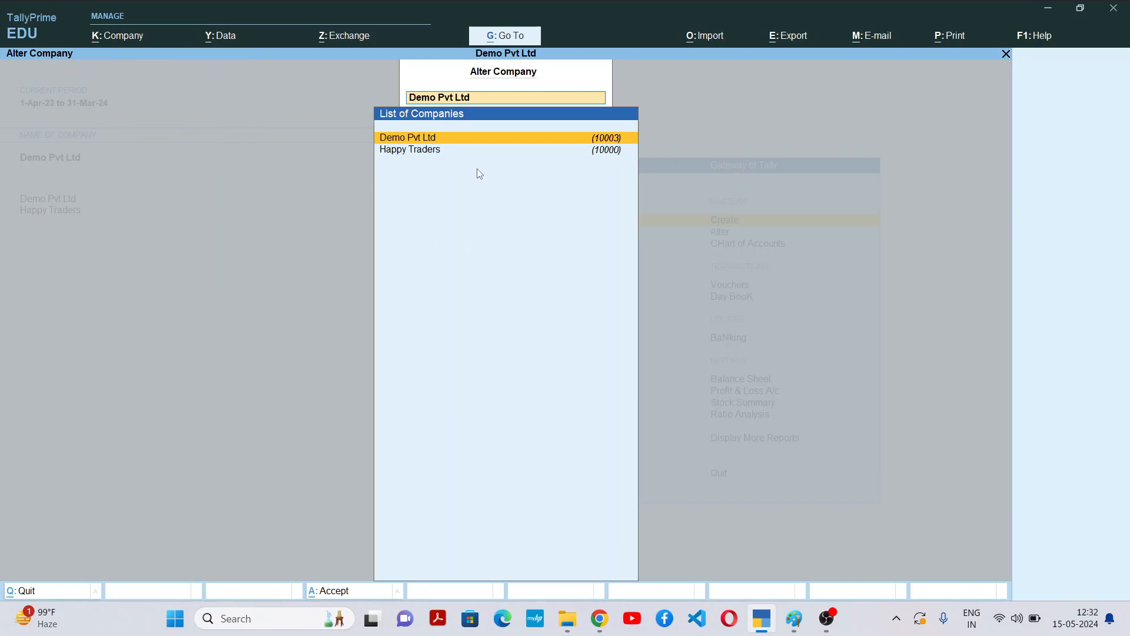
pyautogui.press('Return')
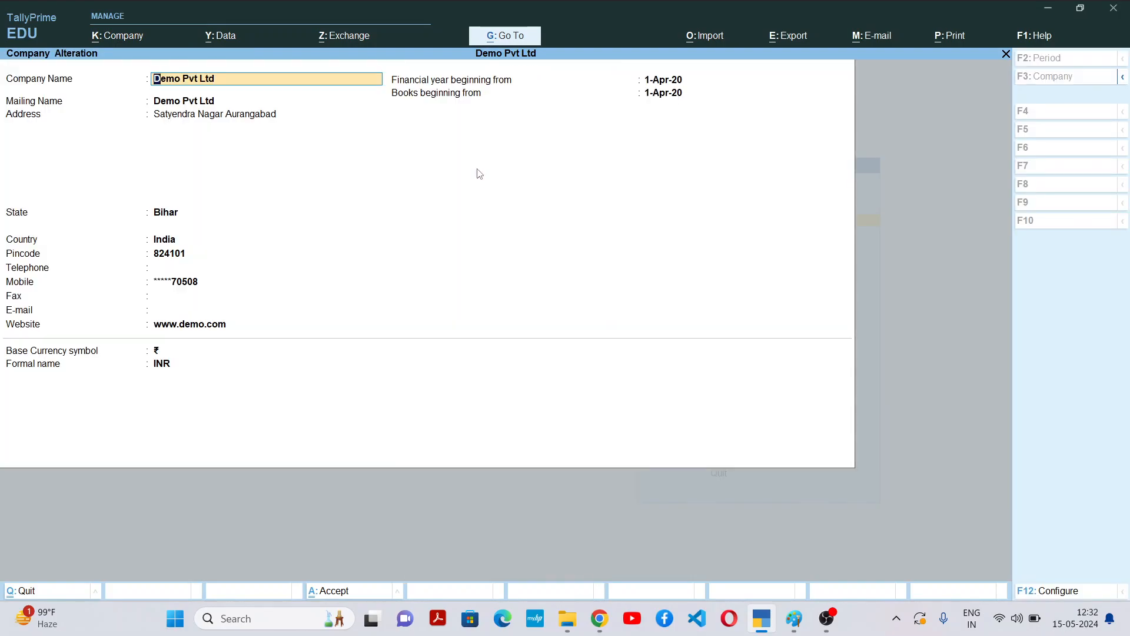
pyautogui.hotkey('alt', 'd')
pyautogui.press('y')
pyautogui.press('y')
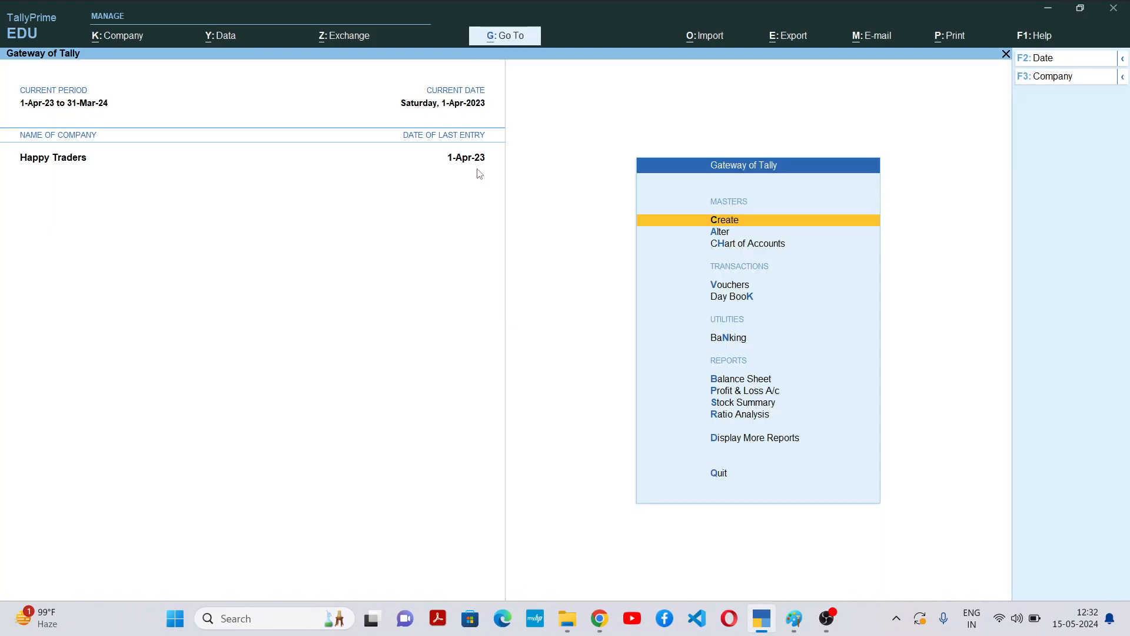
# - Search the company selection list for "de" and clear the search to check the available companies
pyautogui.click(133, 39)
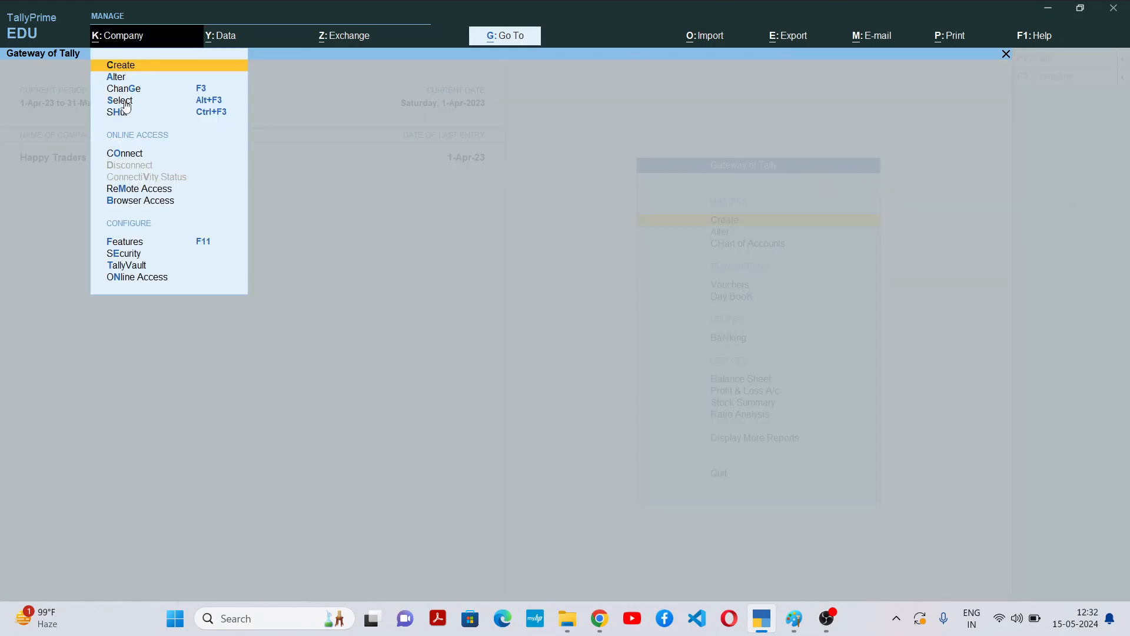
pyautogui.click(182, 104)
pyautogui.write('de')
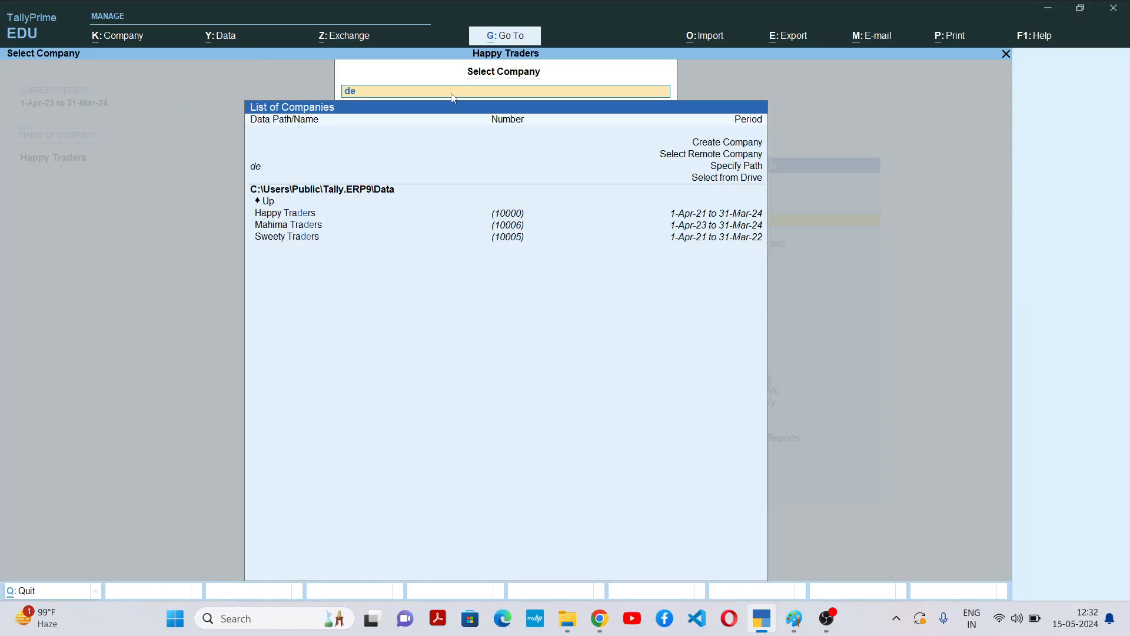
pyautogui.press('BackSpace')
pyautogui.press('BackSpace')
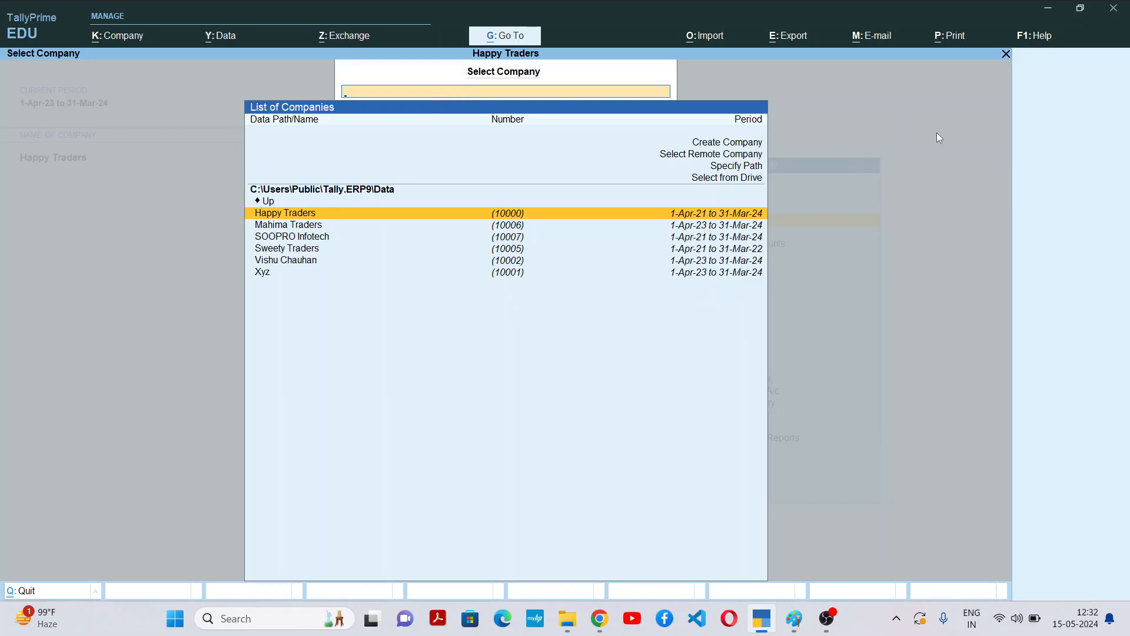
# - Select the company Happy Traders and open the company data restore screen
pyautogui.press('Return')
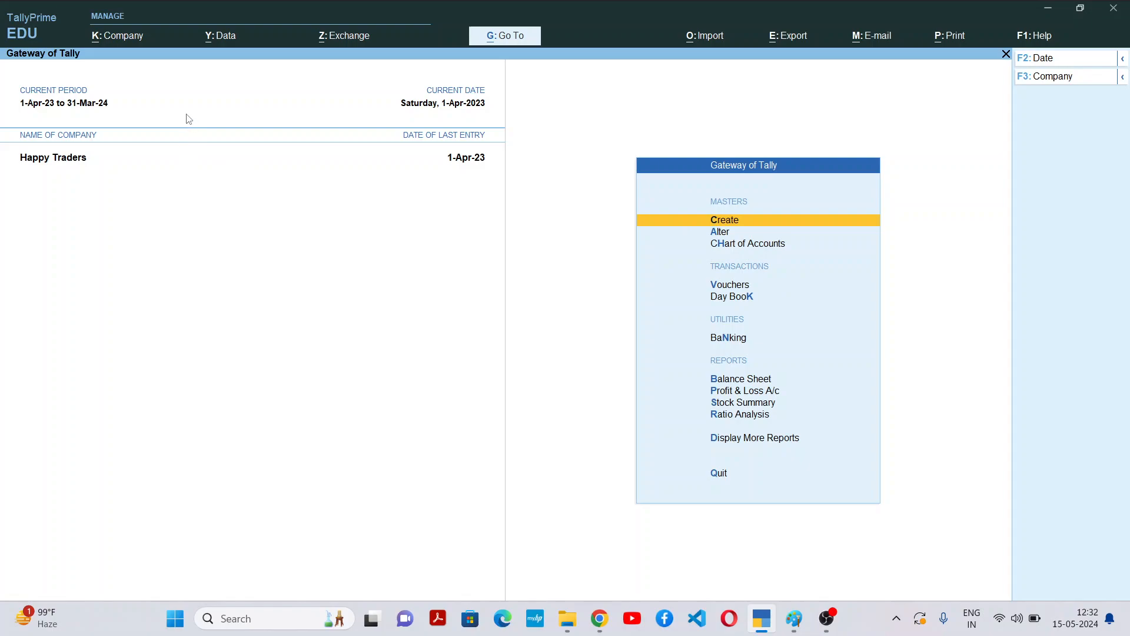
pyautogui.click(228, 37)
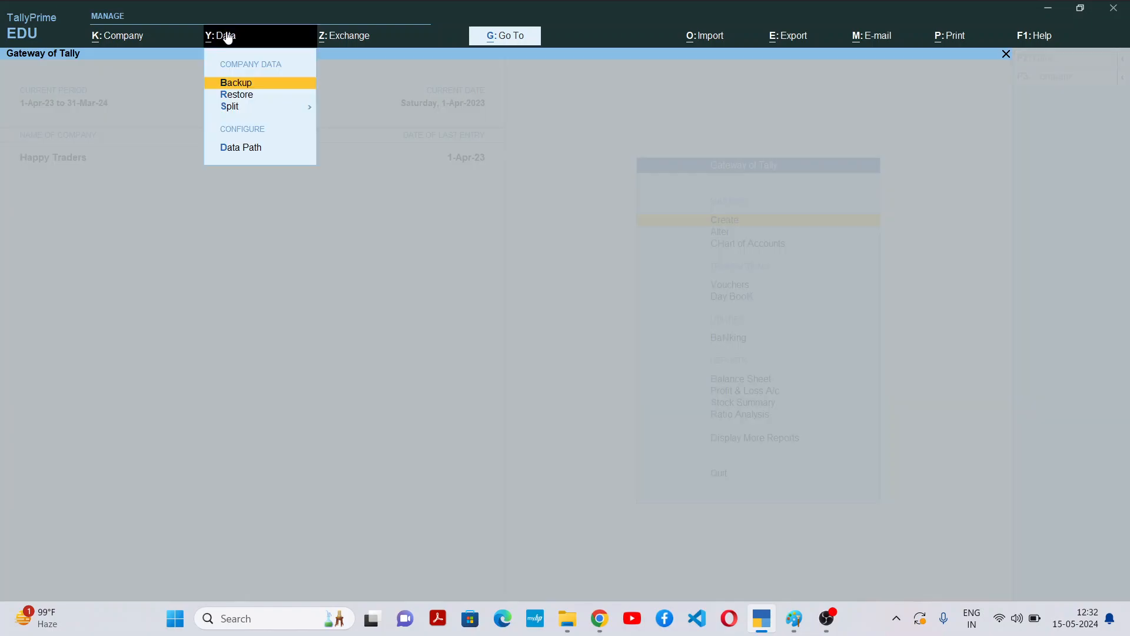
pyautogui.click(242, 96)
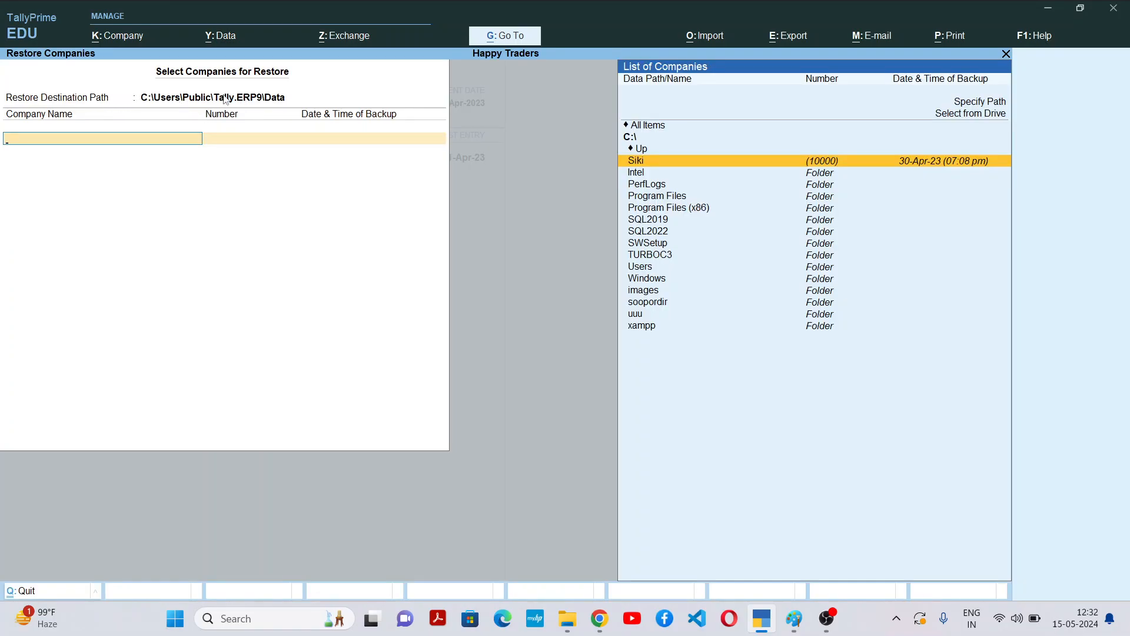
pyautogui.click(226, 98)
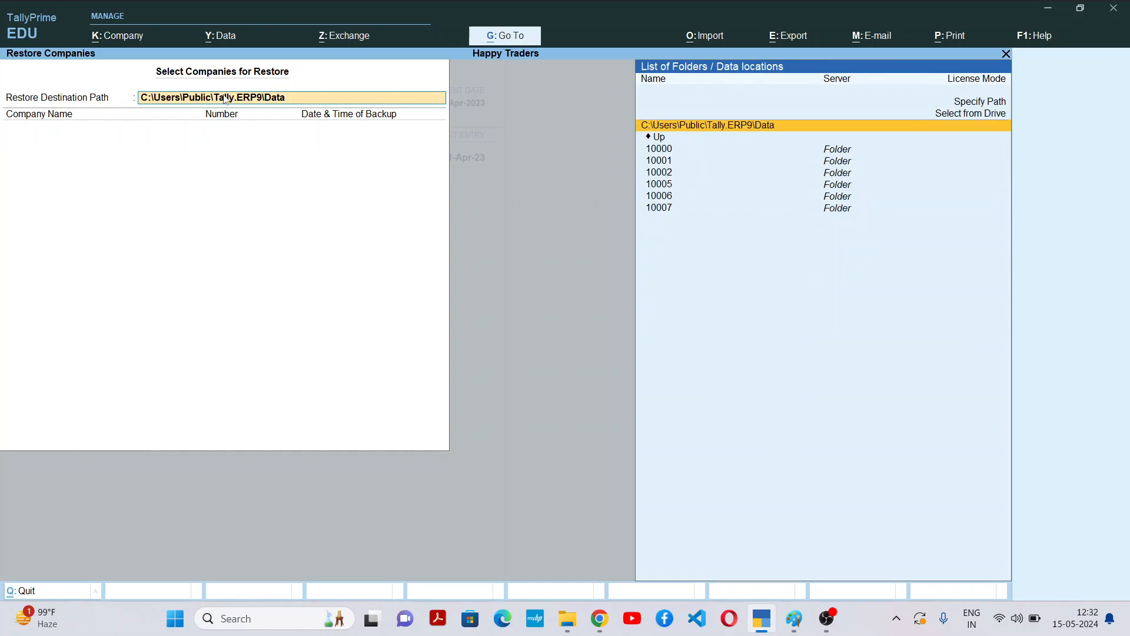
pyautogui.click(980, 114)
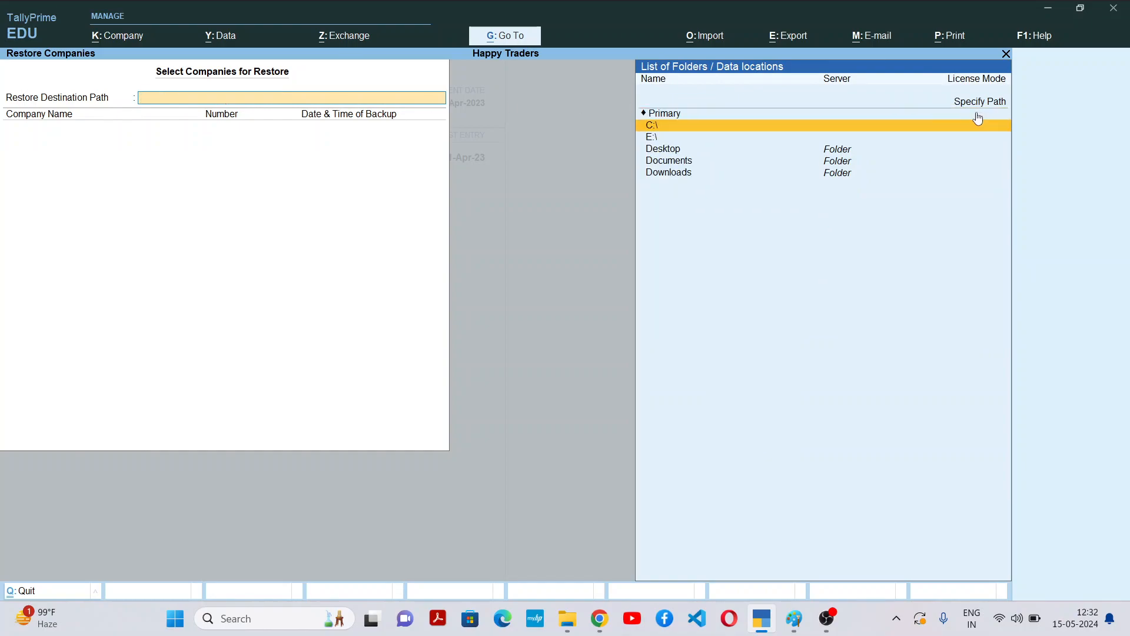
pyautogui.click(651, 138)
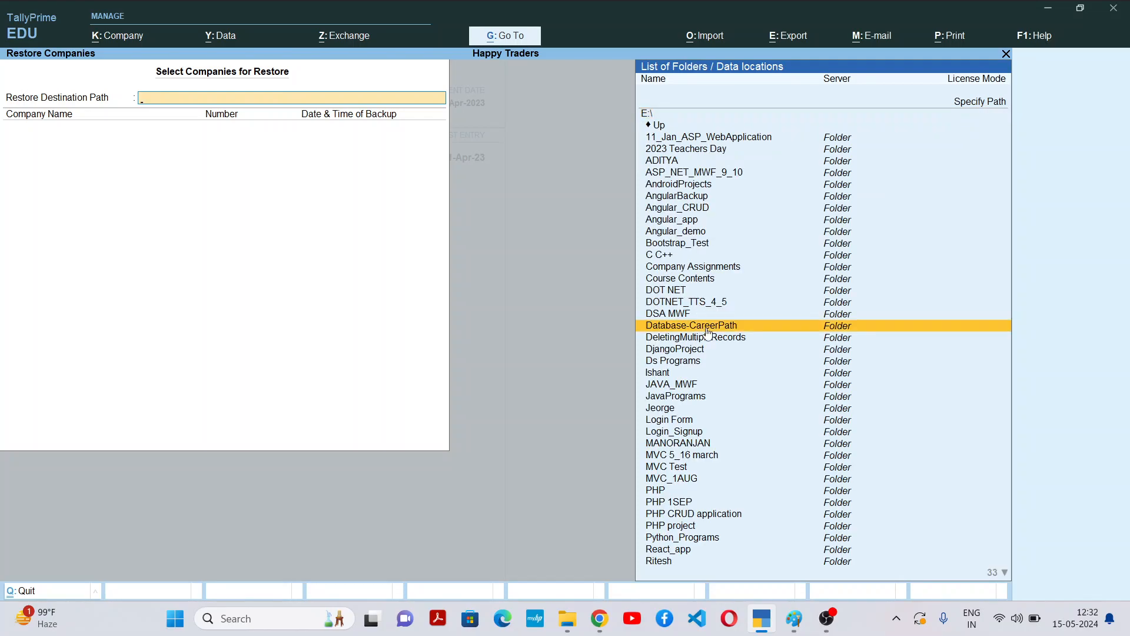
pyautogui.scroll(-9, 708, 331)
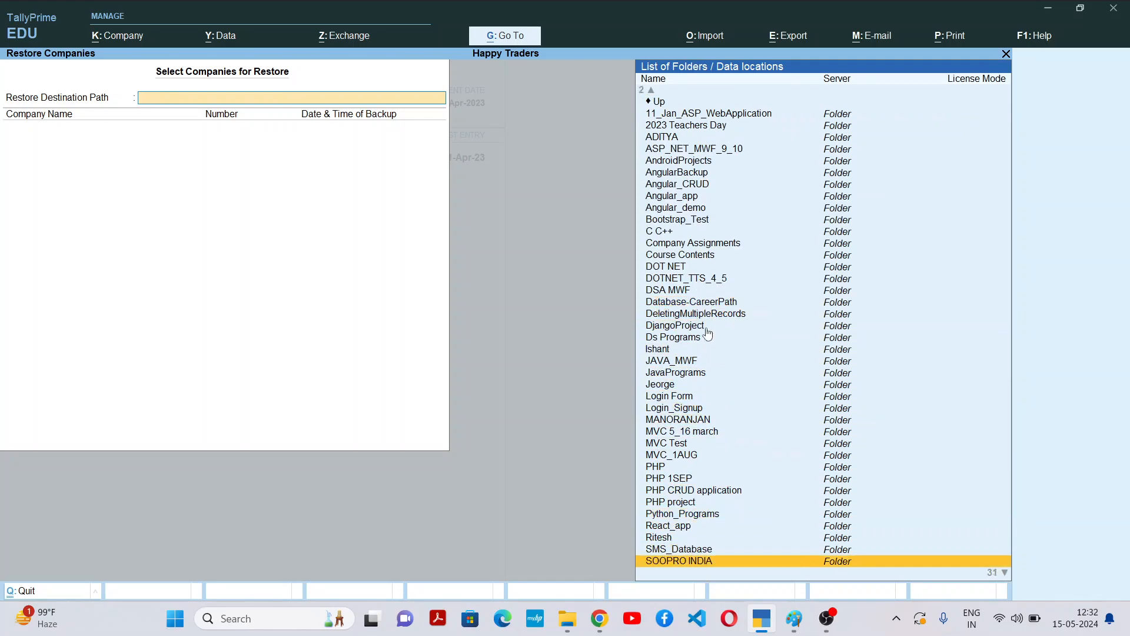
pyautogui.scroll(-7, 708, 333)
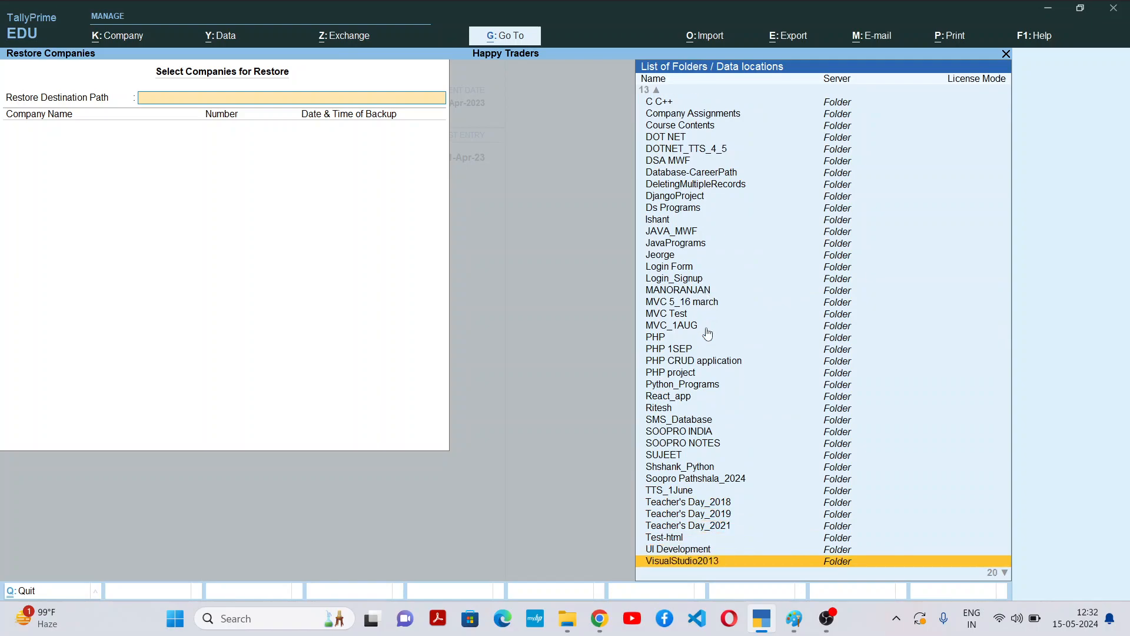
pyautogui.press('Down')
pyautogui.press('Down')
pyautogui.press('Down')
pyautogui.press('Down')
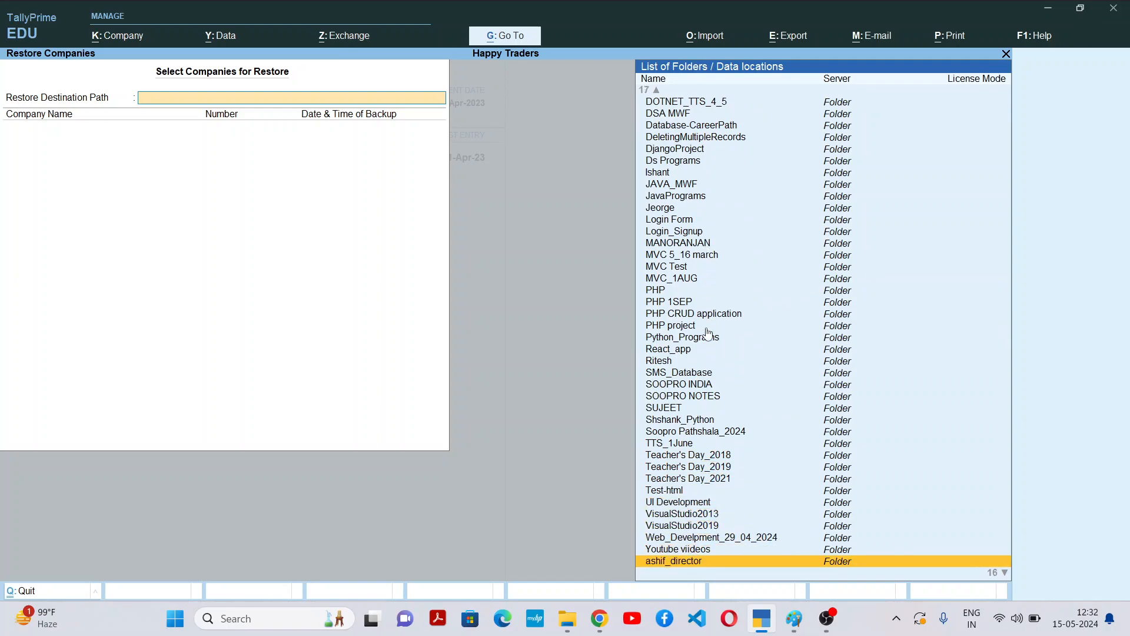
pyautogui.press('Down')
pyautogui.press('Down')
pyautogui.press('Down')
pyautogui.press('Down')
pyautogui.press('Down')
pyautogui.press('Down')
pyautogui.press('Down')
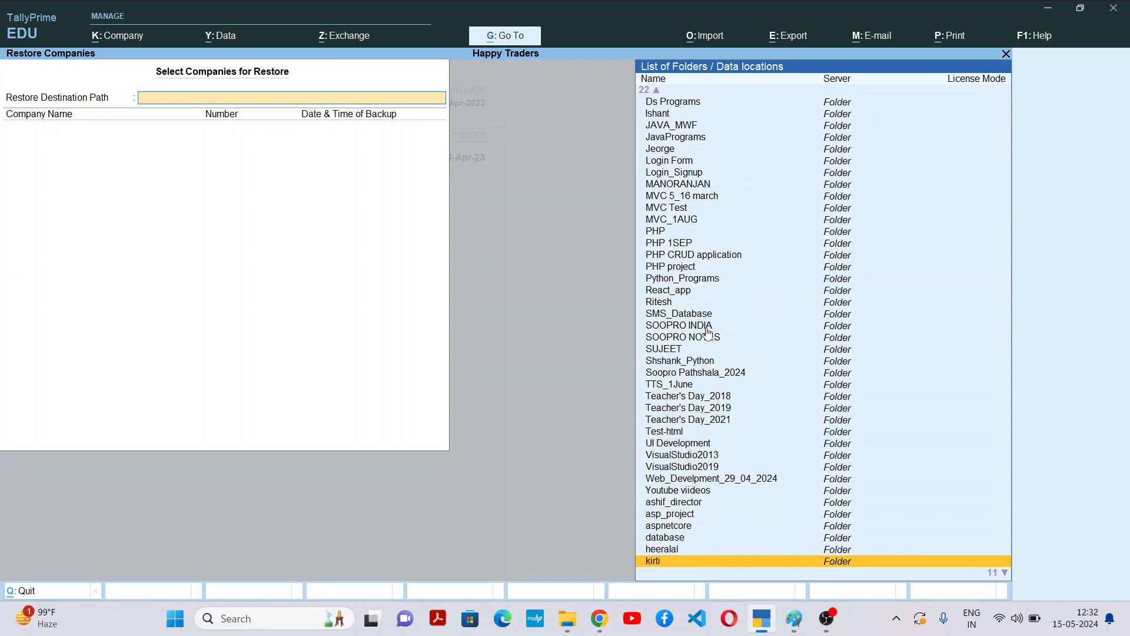
pyautogui.press('Down')
pyautogui.press('Down')
pyautogui.press('Down')
pyautogui.press('Down')
pyautogui.press('Down')
pyautogui.press('Down')
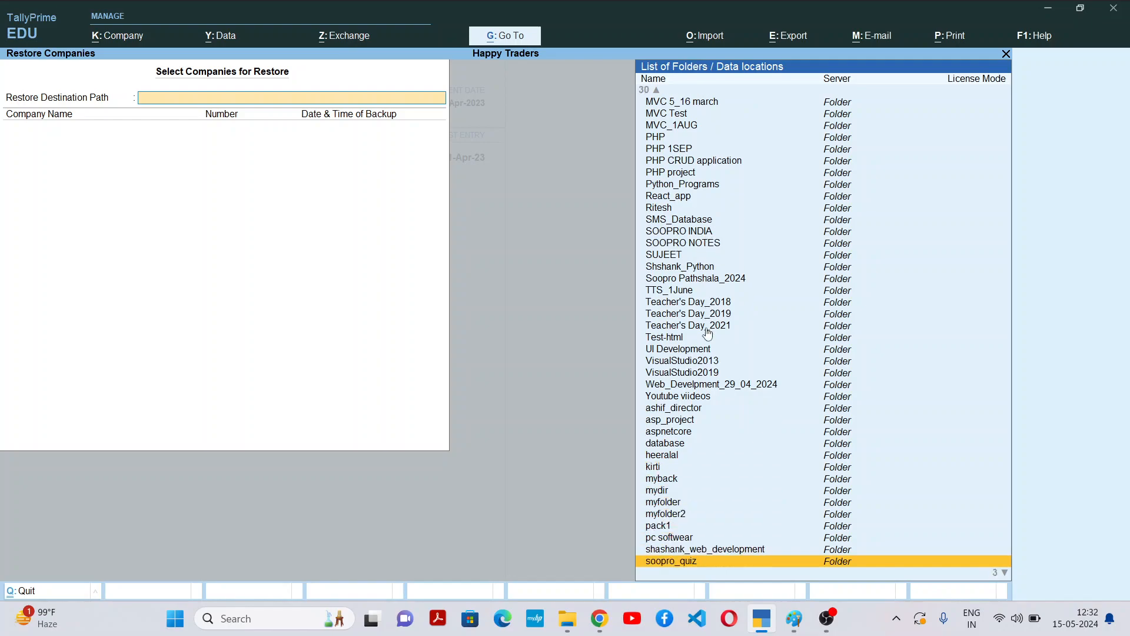
pyautogui.press('Up')
pyautogui.press('Up')
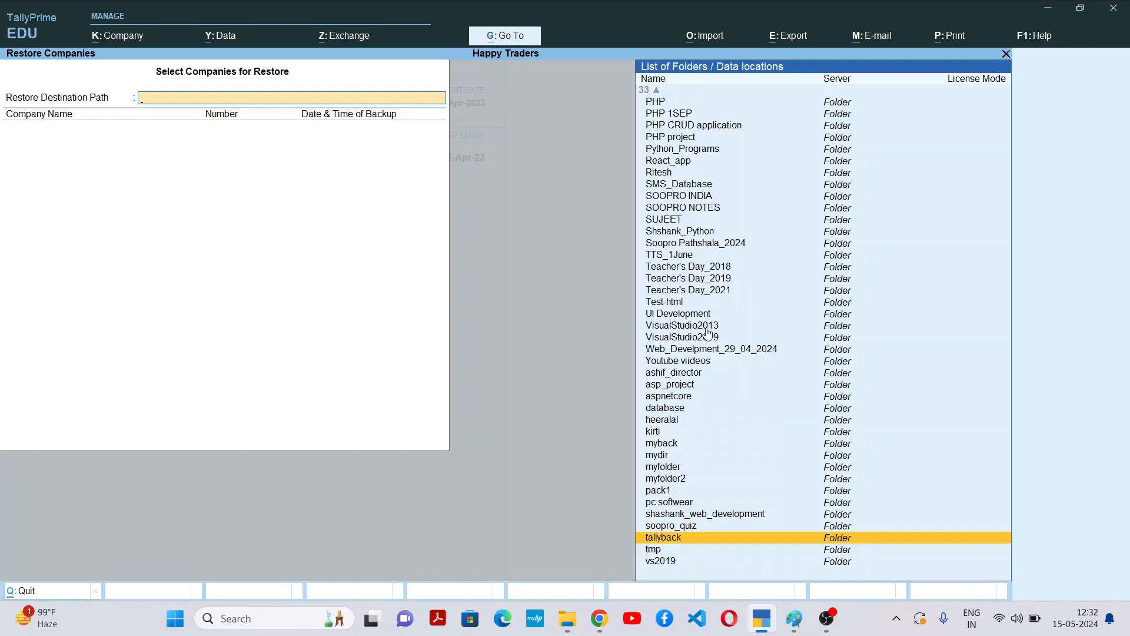
pyautogui.press('Return')
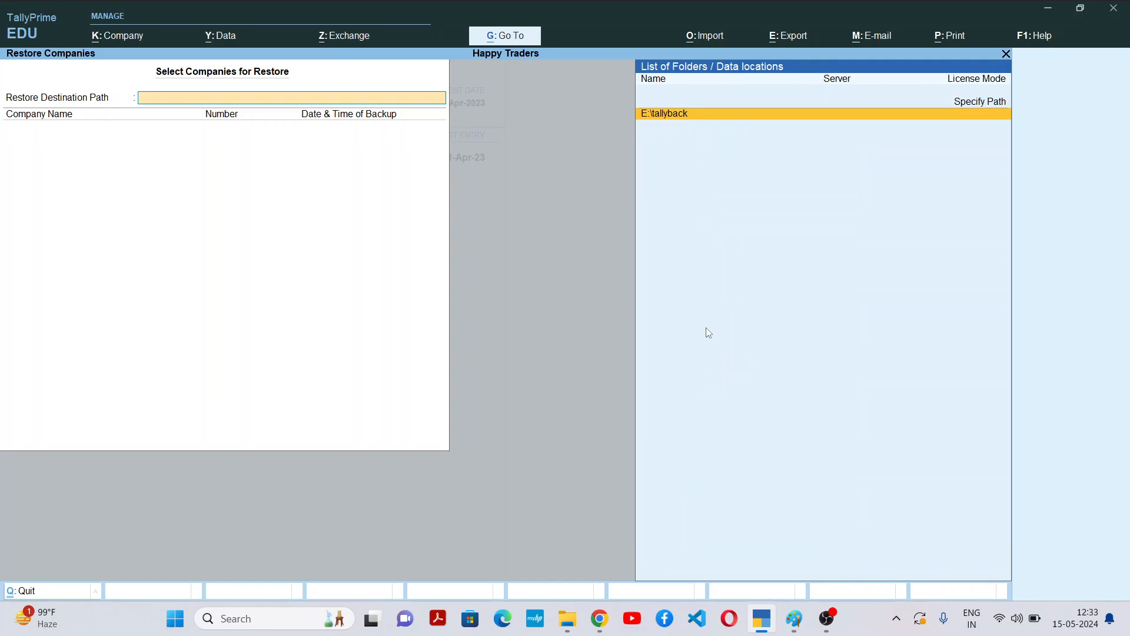
pyautogui.press('Return')
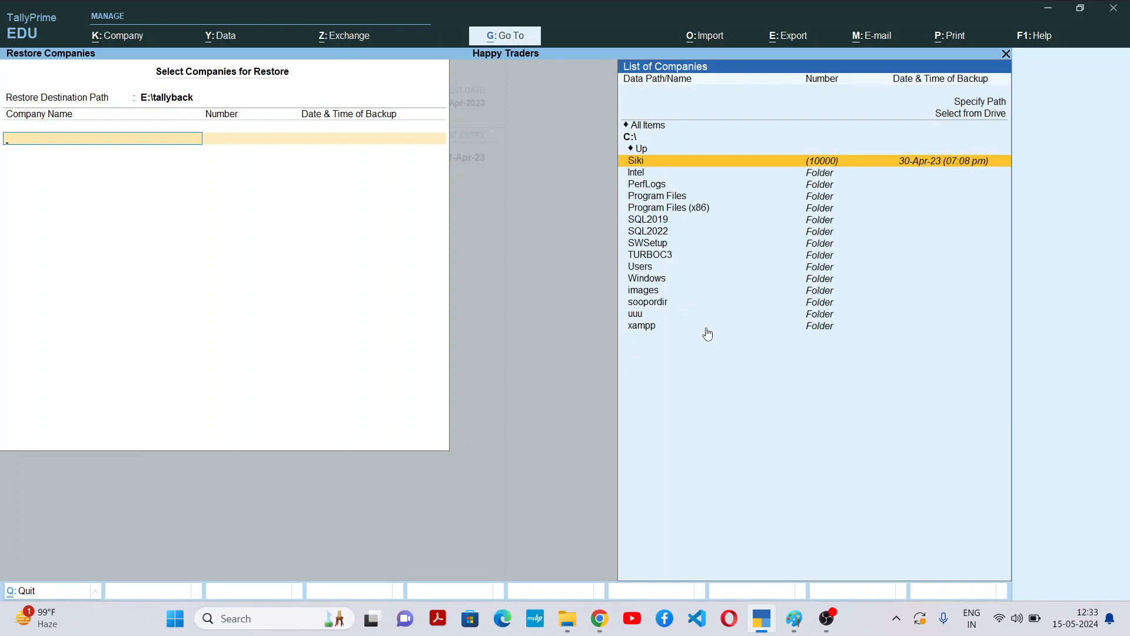
pyautogui.write('de')
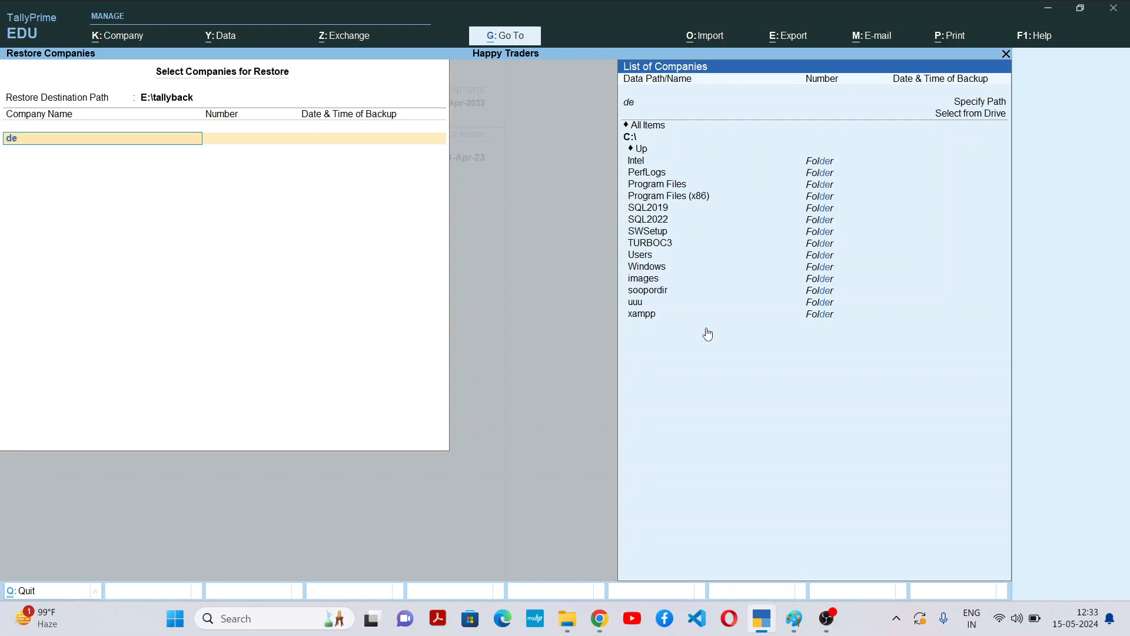
pyautogui.press('BackSpace')
pyautogui.press('BackSpace')
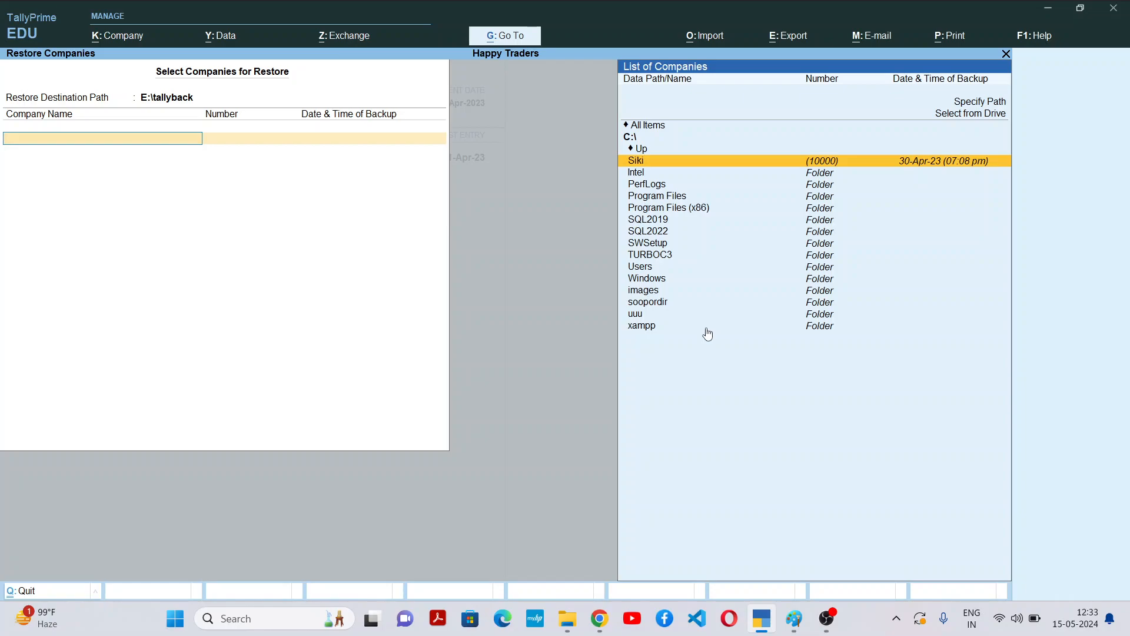
pyautogui.press('Escape')
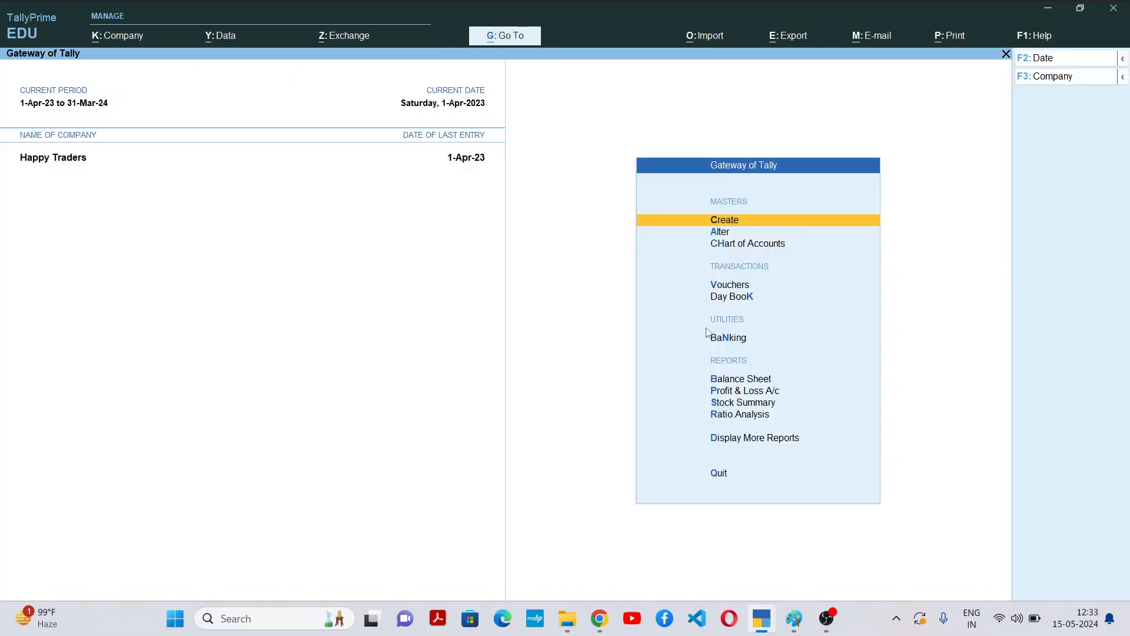
# - Open the company data restore screen and set the restore destination path to E:\tallyback
pyautogui.click(227, 38)
pyautogui.click(238, 95)
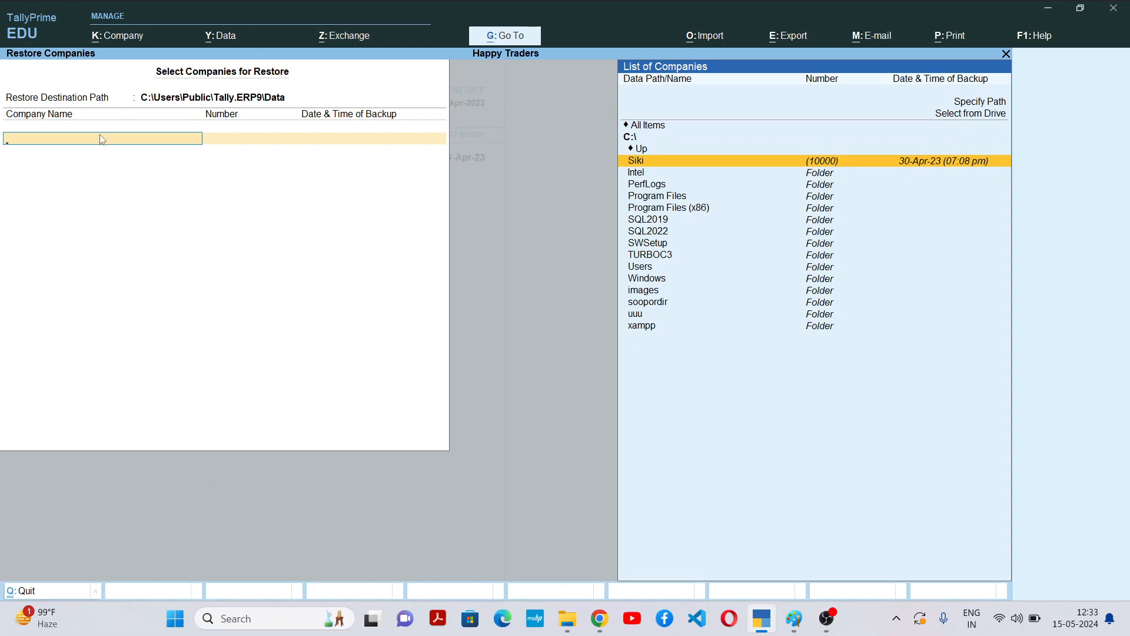
pyautogui.click(263, 100)
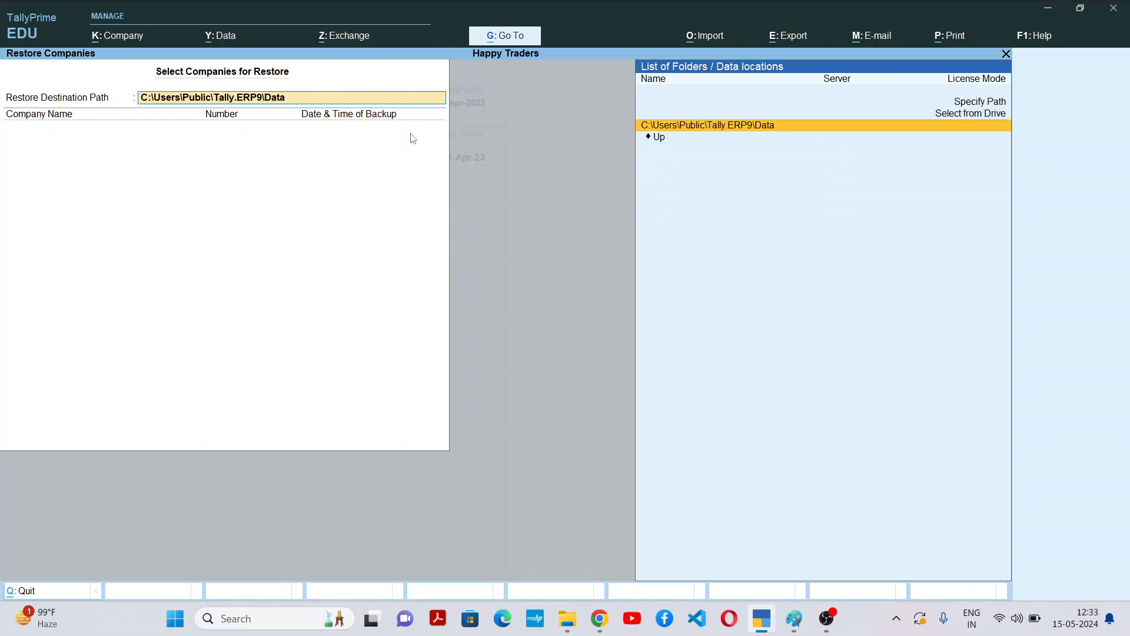
pyautogui.press('BackSpace')
pyautogui.press('BackSpace')
pyautogui.press('BackSpace')
pyautogui.press('BackSpace')
pyautogui.press('BackSpace')
pyautogui.press('BackSpace')
pyautogui.press('BackSpace')
pyautogui.press('BackSpace')
pyautogui.press('BackSpace')
pyautogui.press('BackSpace')
pyautogui.press('BackSpace')
pyautogui.press('BackSpace')
pyautogui.press('BackSpace')
pyautogui.press('BackSpace')
pyautogui.press('BackSpace')
pyautogui.press('BackSpace')
pyautogui.press('BackSpace')
pyautogui.press('BackSpace')
pyautogui.press('BackSpace')
pyautogui.press('BackSpace')
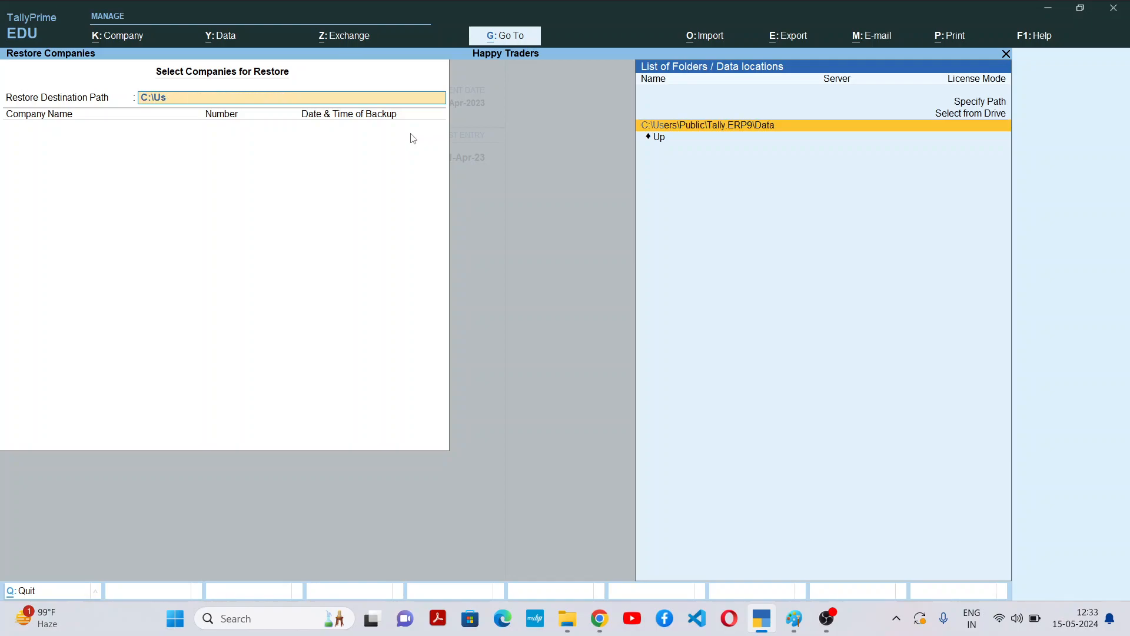
pyautogui.press('BackSpace')
pyautogui.press('BackSpace')
pyautogui.write('tallyback')
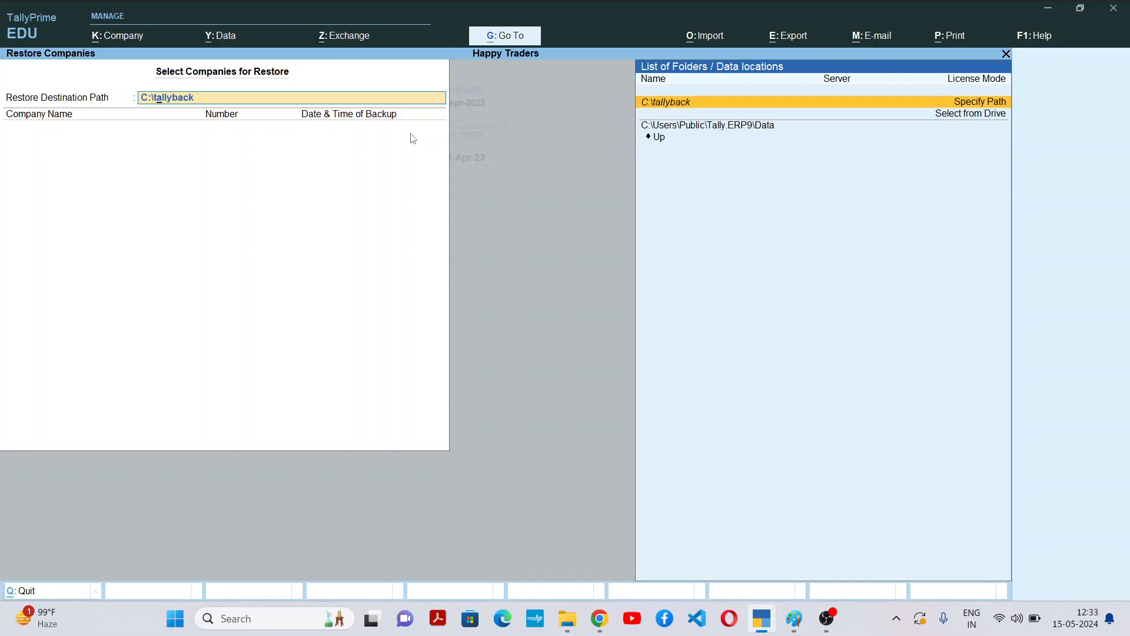
pyautogui.press('BackSpace')
pyautogui.write('E')
pyautogui.press('Return')
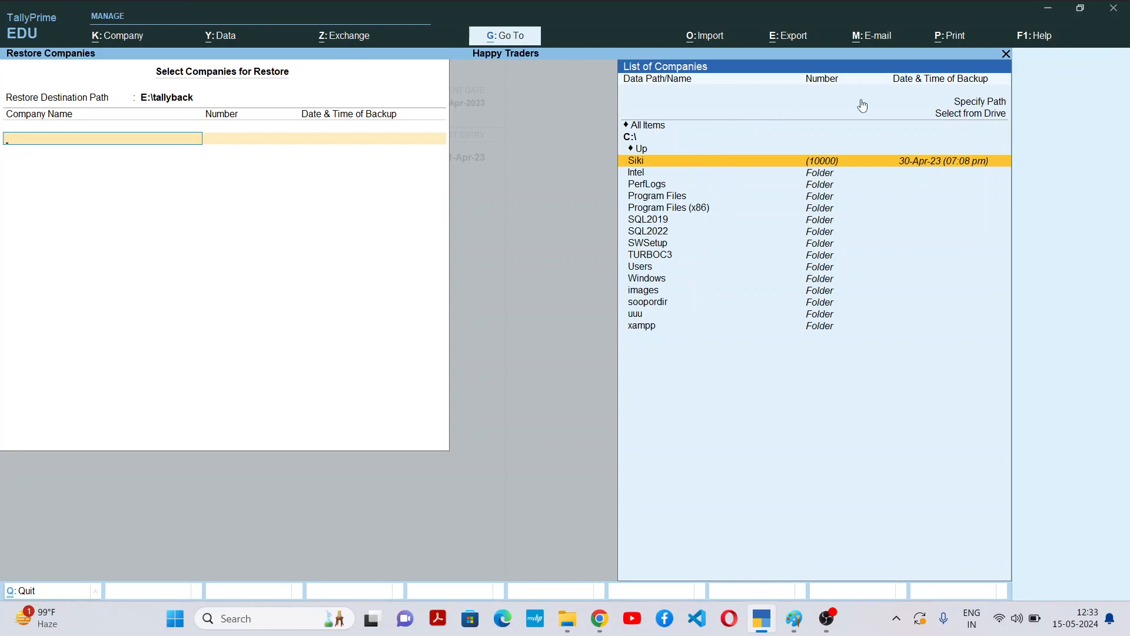
# - Browse the backup source on drive E:\ and open the tallyback folder
pyautogui.click(976, 116)
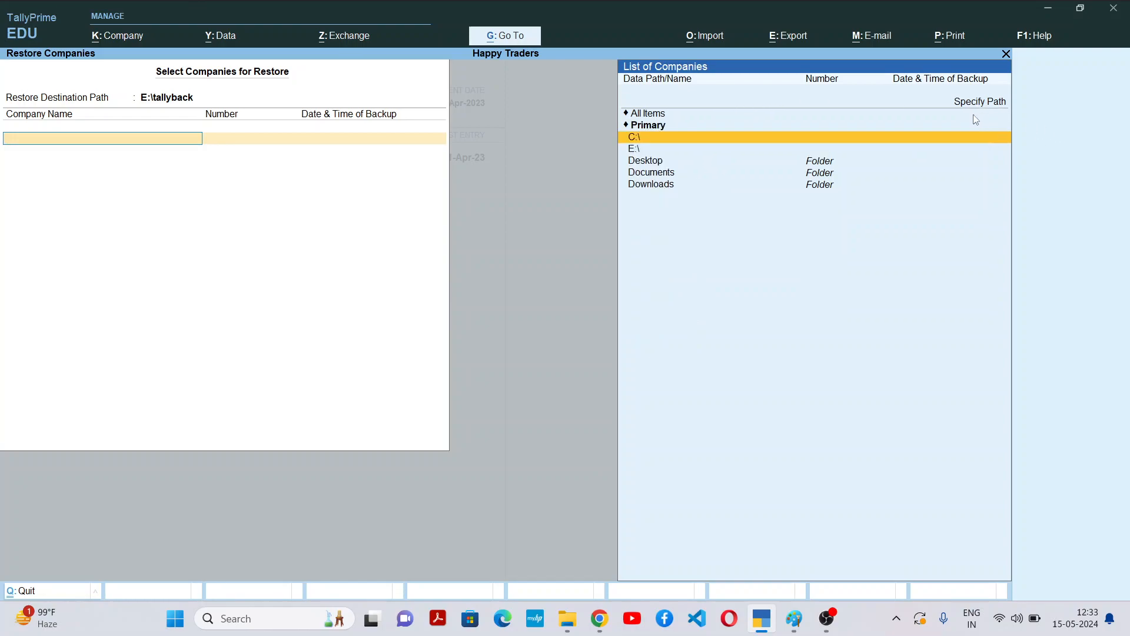
pyautogui.click(640, 151)
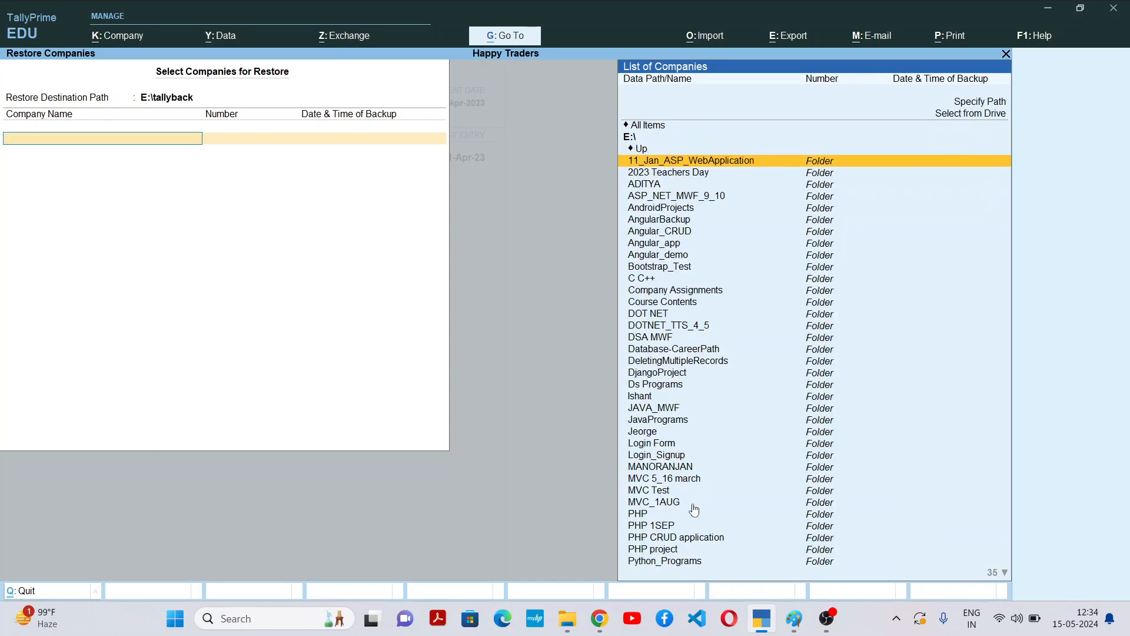
pyautogui.press('Down')
pyautogui.press('Down')
pyautogui.press('Down')
pyautogui.press('Down')
pyautogui.press('Down')
pyautogui.press('Down')
pyautogui.press('Down')
pyautogui.press('Down')
pyautogui.press('Down')
pyautogui.press('Down')
pyautogui.press('Down')
pyautogui.press('Down')
pyautogui.press('Down')
pyautogui.press('Down')
pyautogui.press('Down')
pyautogui.press('Down')
pyautogui.press('Down')
pyautogui.press('Down')
pyautogui.press('Down')
pyautogui.press('Down')
pyautogui.press('Down')
pyautogui.press('Down')
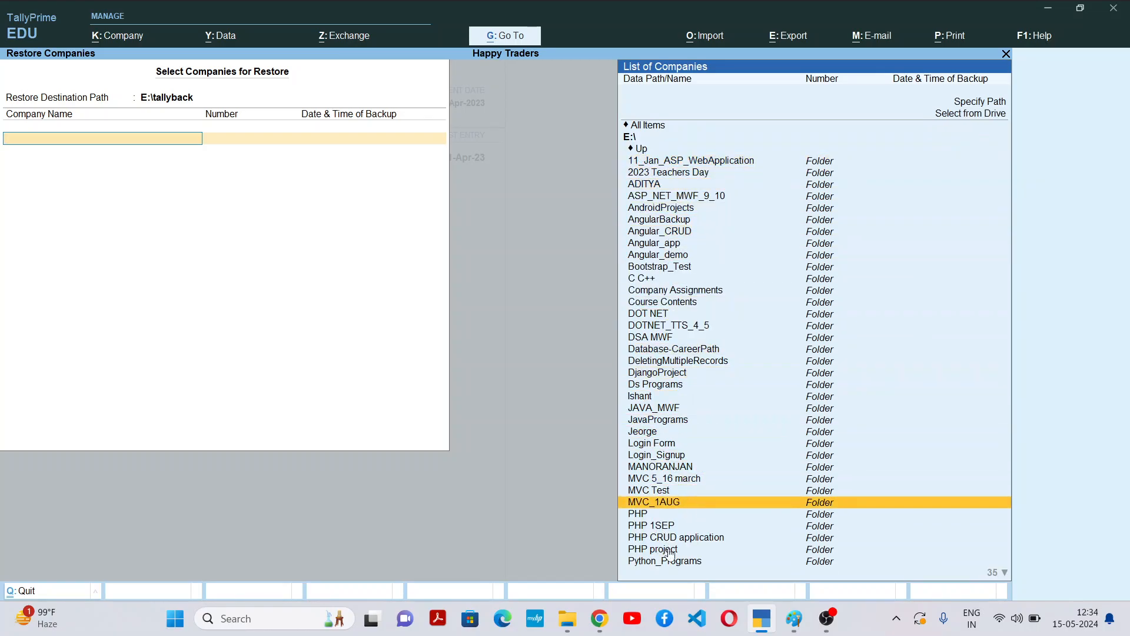
pyautogui.press('Down')
pyautogui.press('Down')
pyautogui.press('Down')
pyautogui.press('Down')
pyautogui.press('Down')
pyautogui.press('Down')
pyautogui.press('Down')
pyautogui.press('Down')
pyautogui.press('Down')
pyautogui.press('Down')
pyautogui.press('Down')
pyautogui.press('Down')
pyautogui.press('Down')
pyautogui.press('Down')
pyautogui.press('Down')
pyautogui.press('Down')
pyautogui.press('Down')
pyautogui.press('Down')
pyautogui.press('Down')
pyautogui.press('Down')
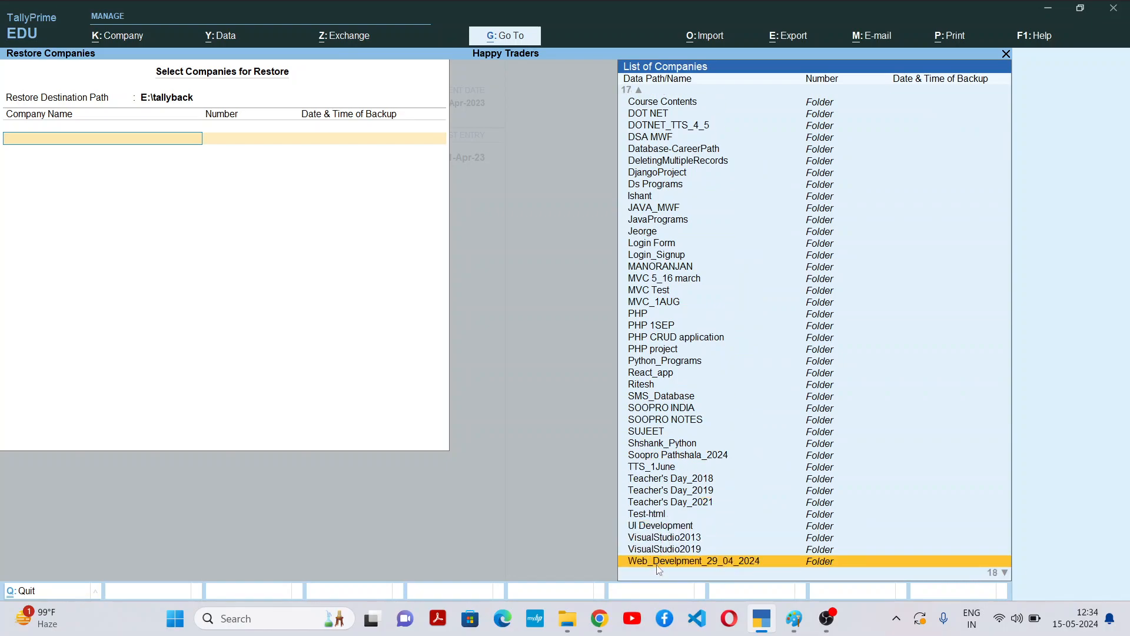
pyautogui.press('Down')
pyautogui.press('Down')
pyautogui.press('Down')
pyautogui.press('Down')
pyautogui.press('Down')
pyautogui.press('Down')
pyautogui.press('Down')
pyautogui.press('Down')
pyautogui.press('Down')
pyautogui.press('Down')
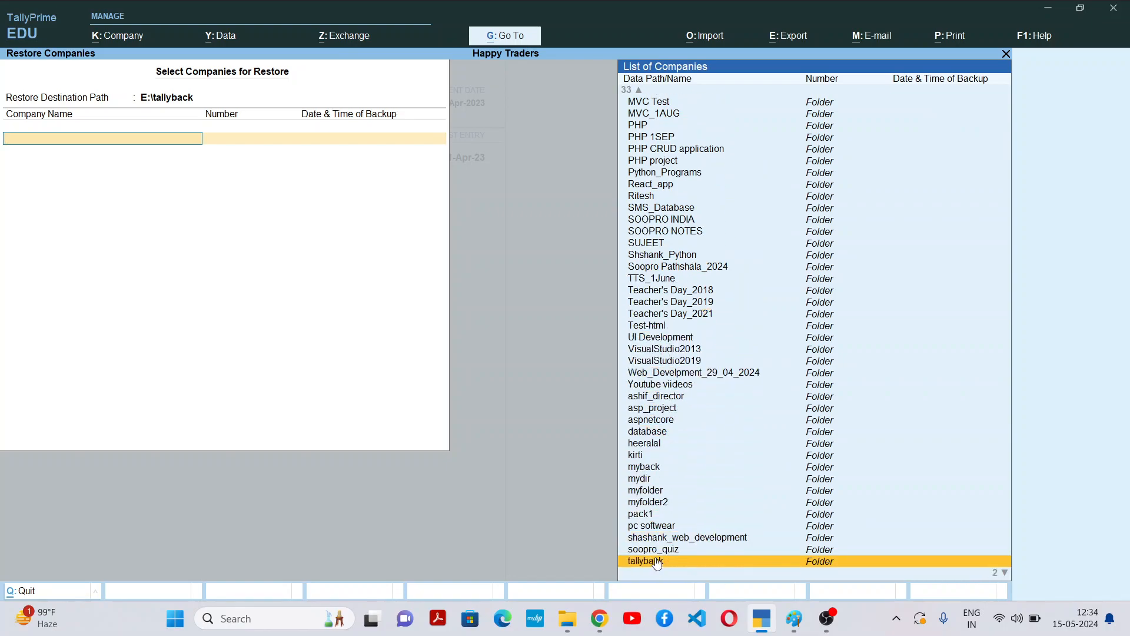
pyautogui.click(655, 538)
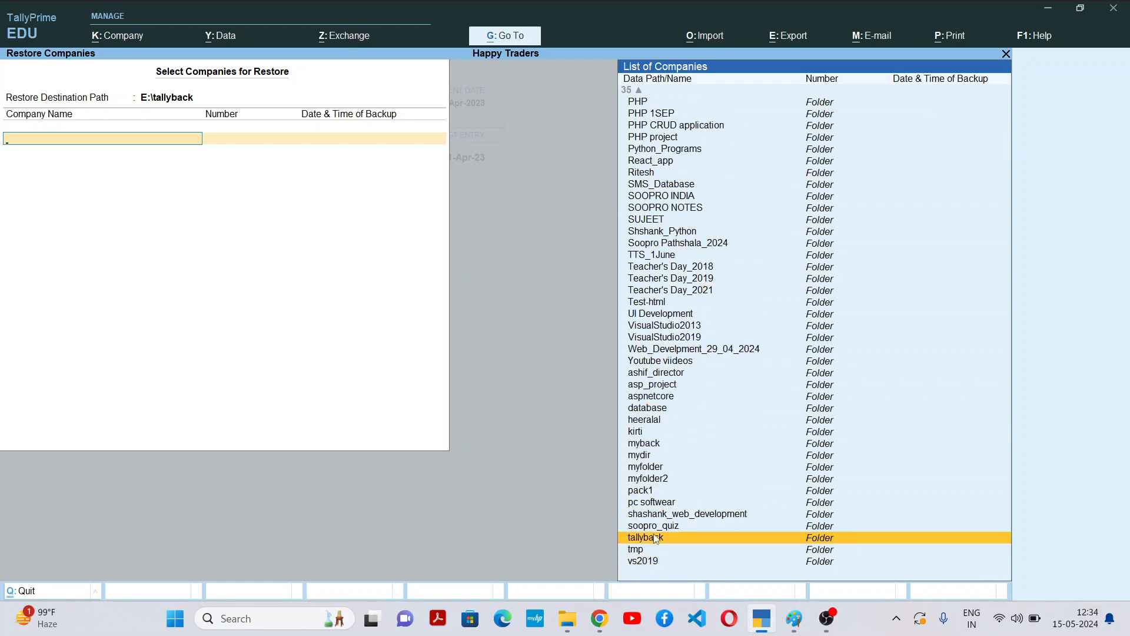
pyautogui.click(681, 540)
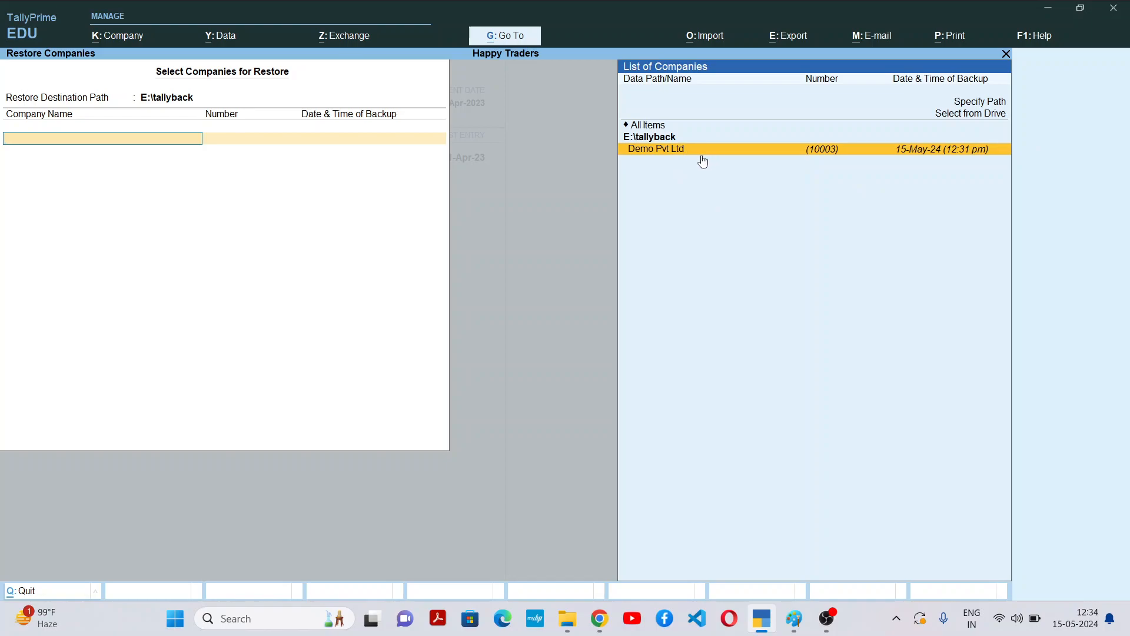
# - Add the Demo Pvt Ltd backup to the companies for restore and accept the restore
pyautogui.click(767, 147)
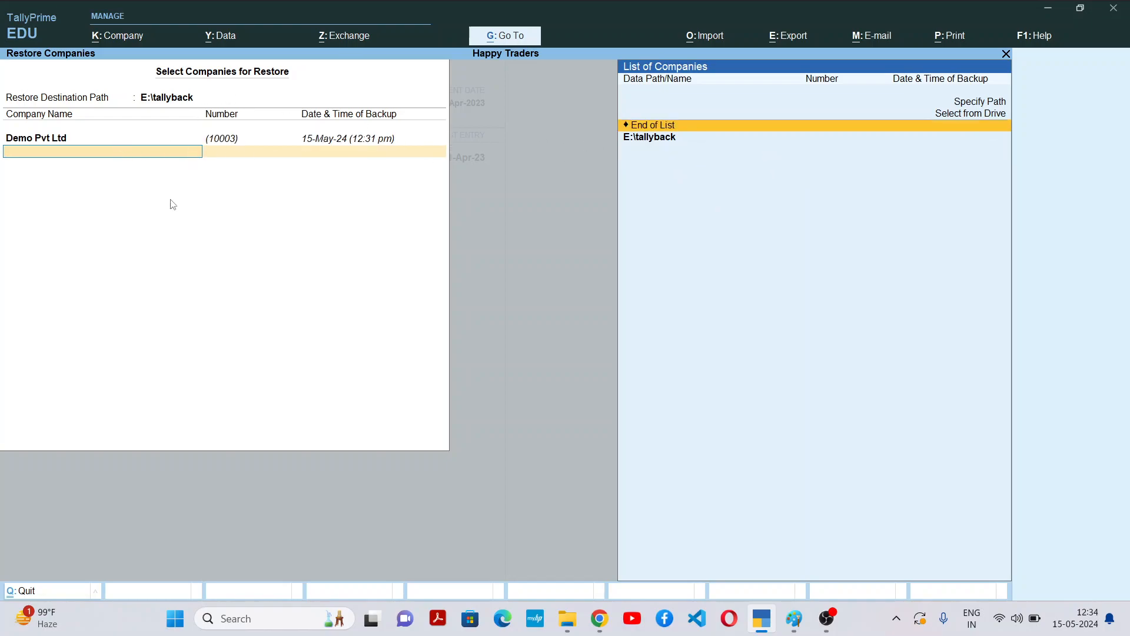
pyautogui.press('Return')
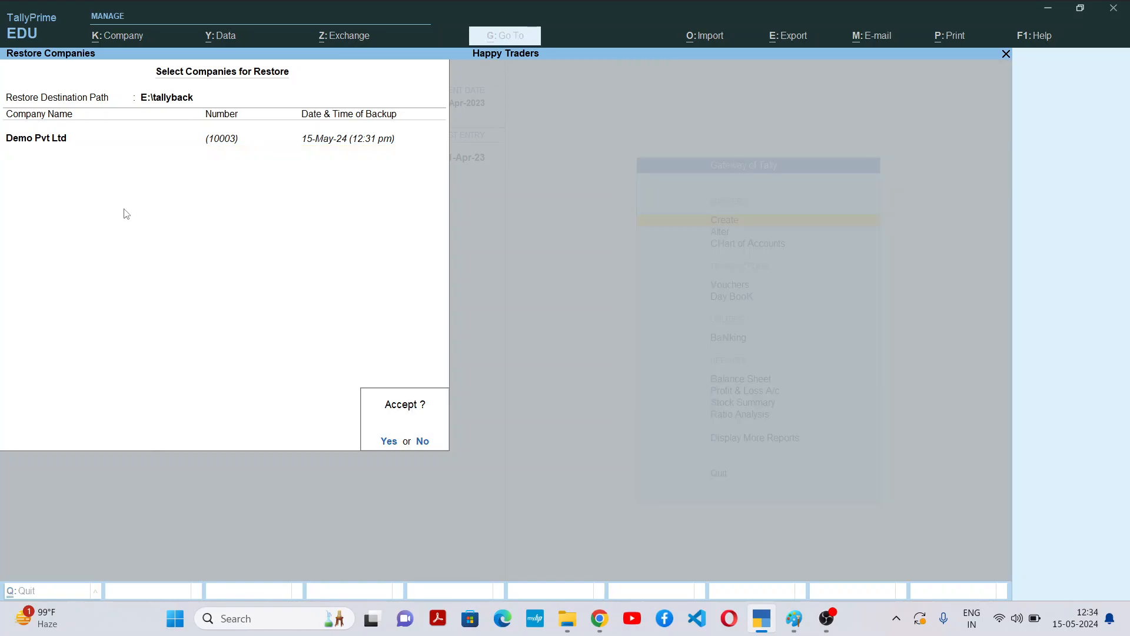
pyautogui.press('Return')
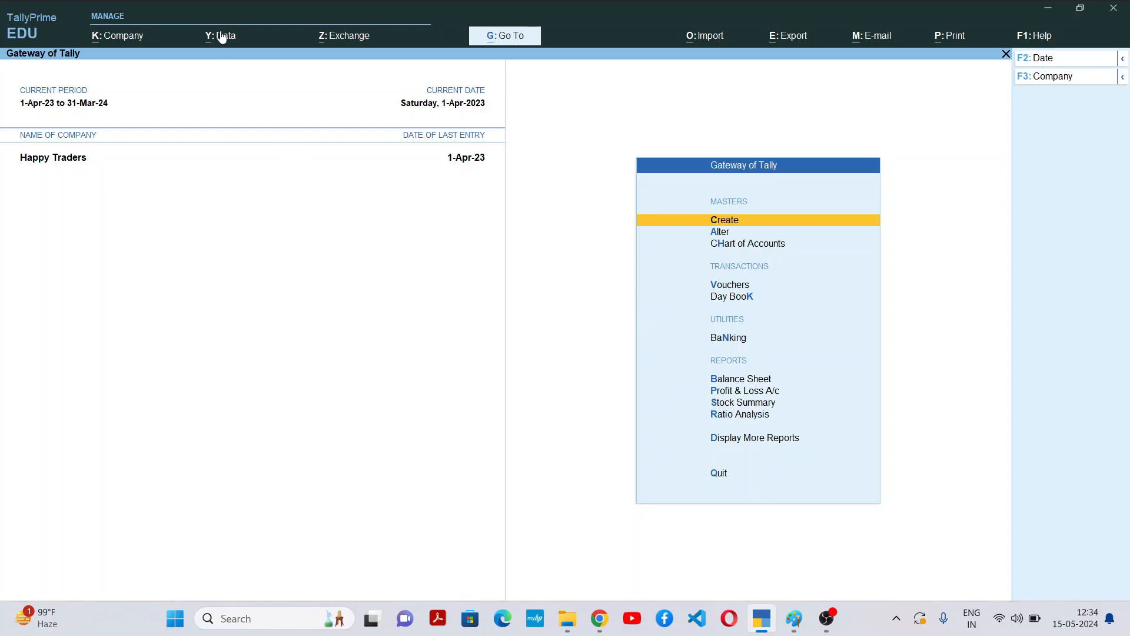
# - Open the company selection list and search it for "de" to check for the restored company
pyautogui.click(120, 37)
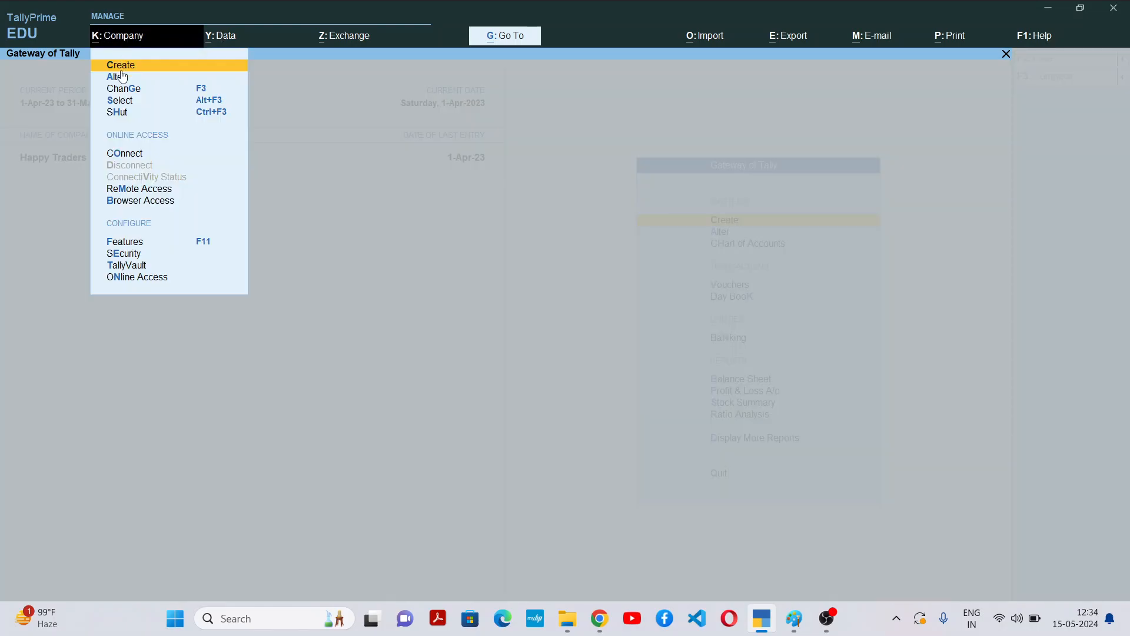
pyautogui.click(121, 101)
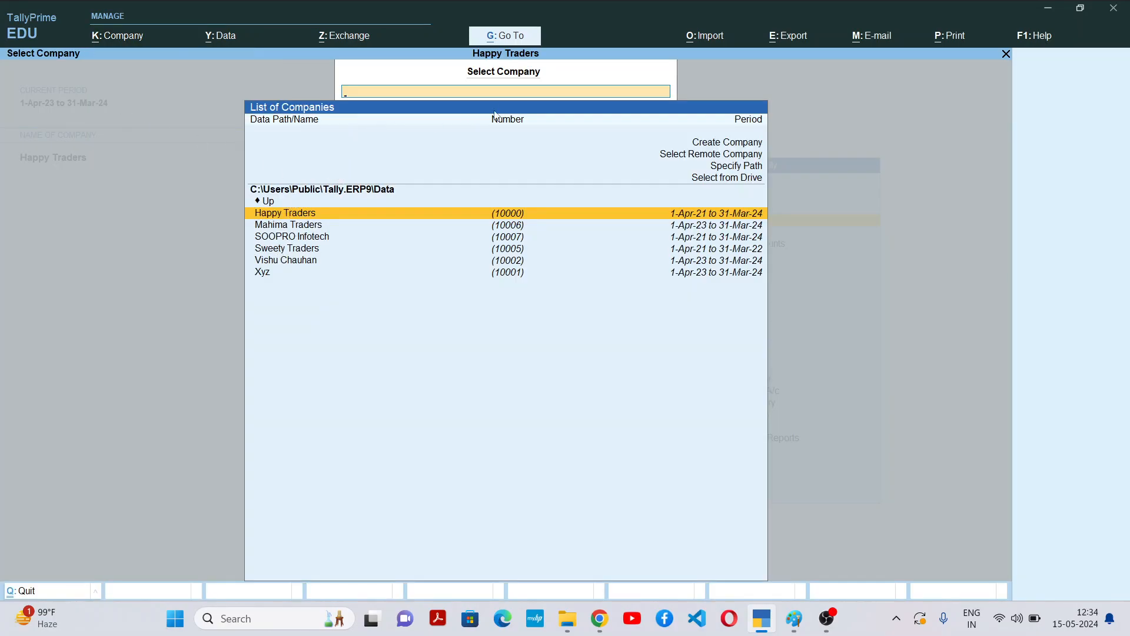
pyautogui.write('de')
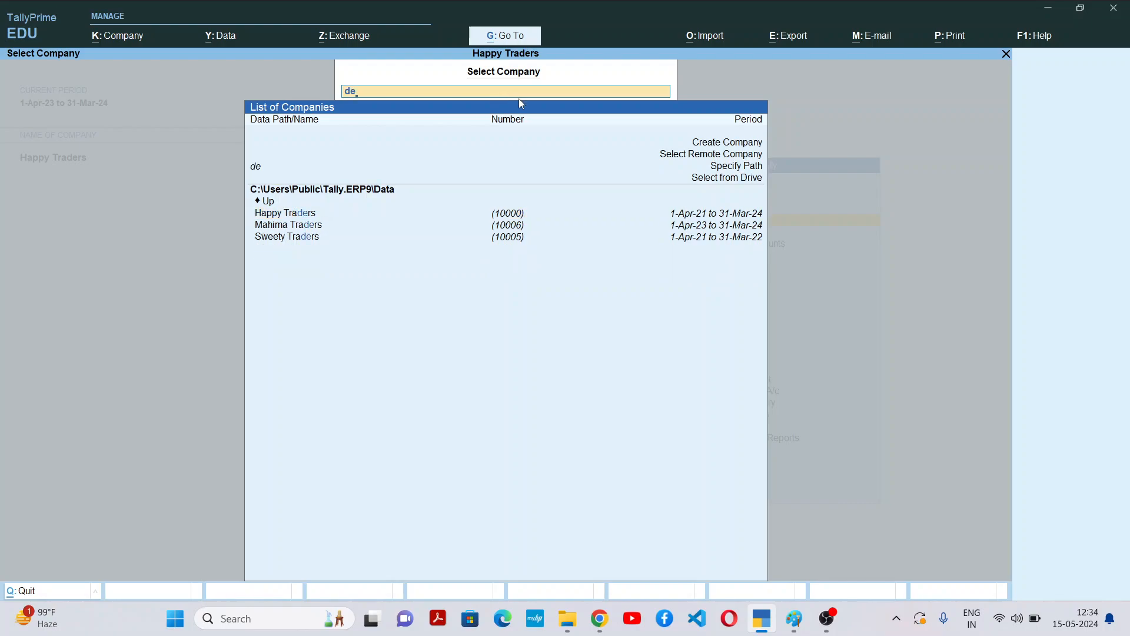
# - Try to open the restored company by specifying "demo" as the company path
pyautogui.write('mo')
pyautogui.press('Return')
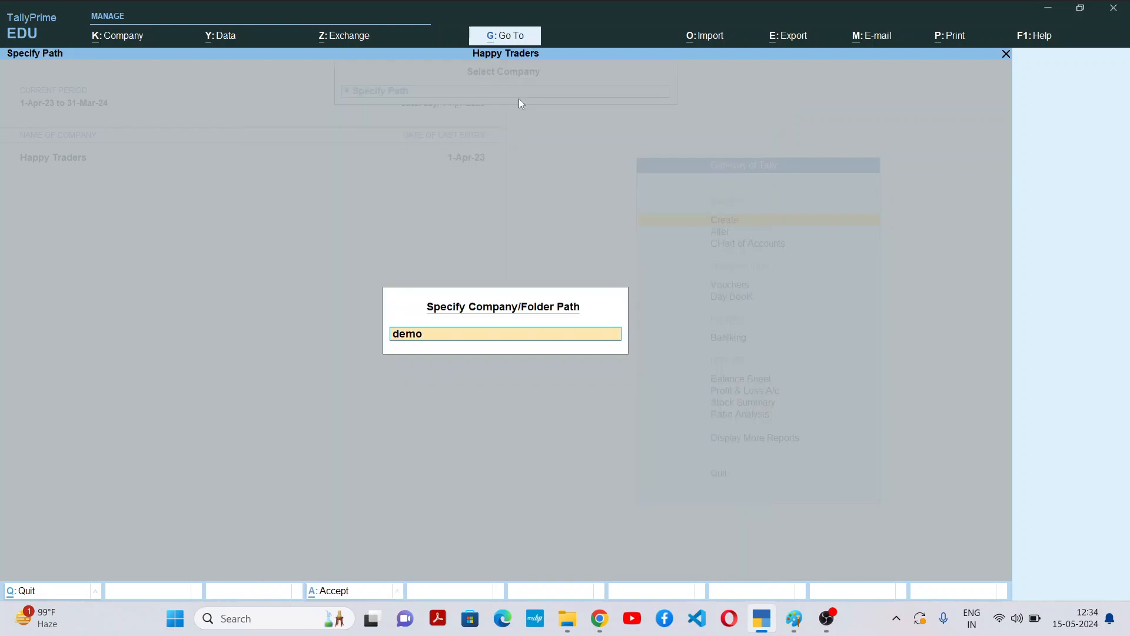
pyautogui.press('Return')
pyautogui.press('Escape')
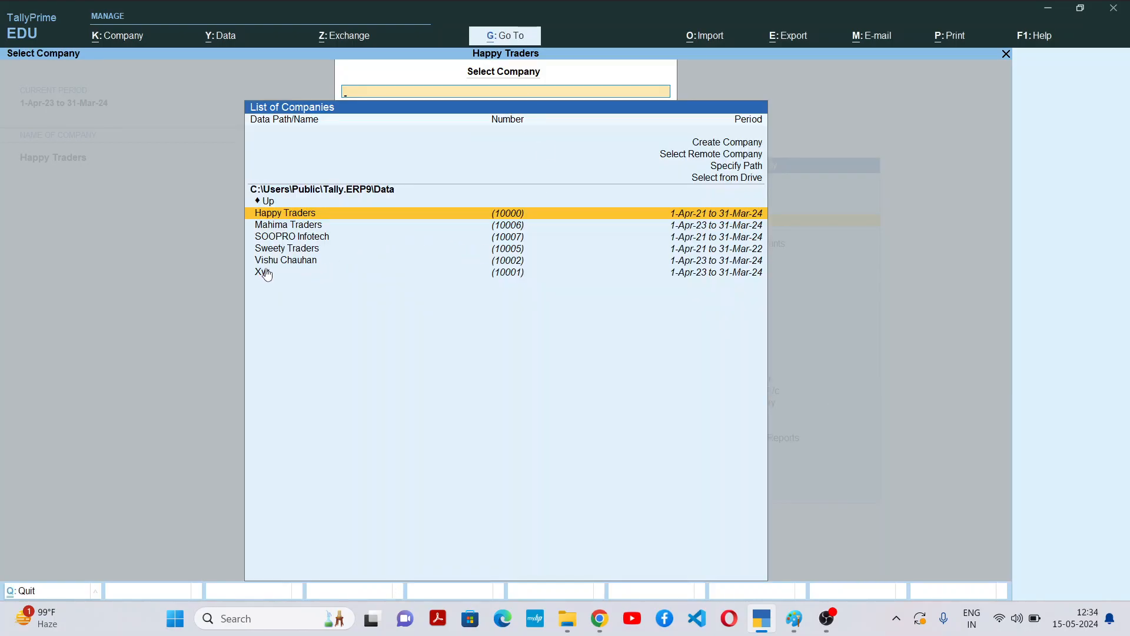
pyautogui.press('Return')
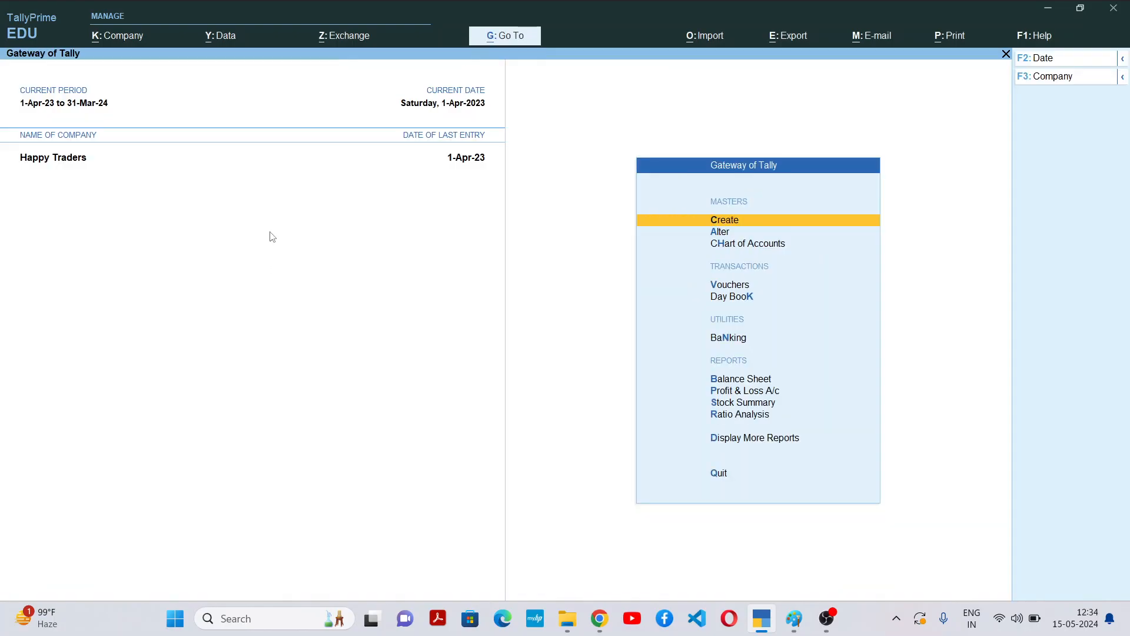
# - Reopen the company selection list and search it for "d" to look for the restored company
pyautogui.click(135, 41)
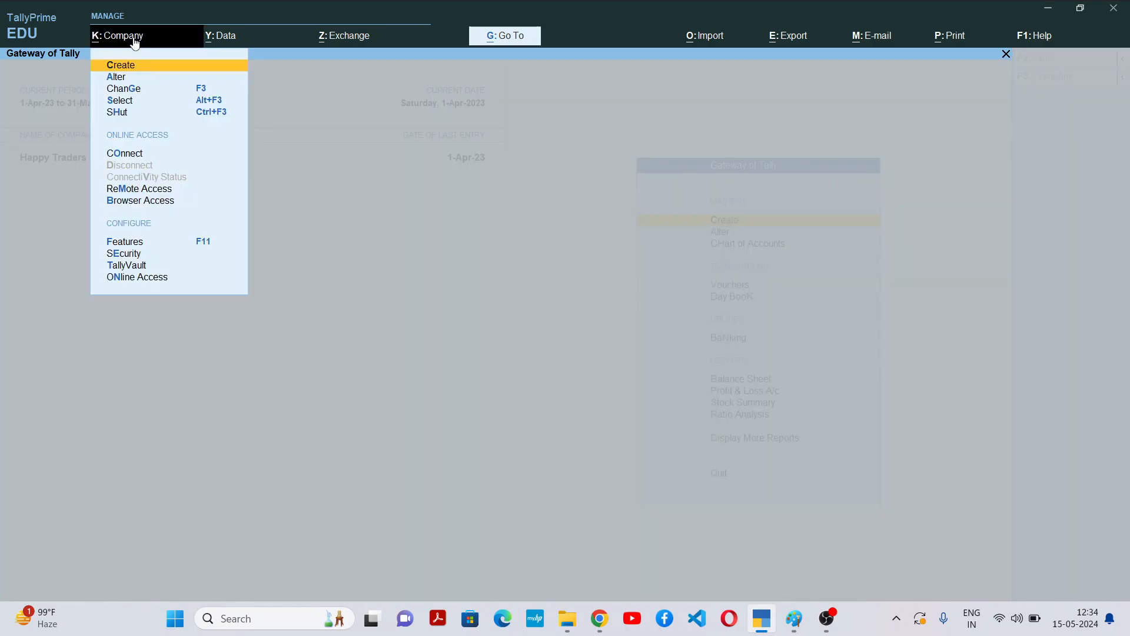
pyautogui.click(127, 101)
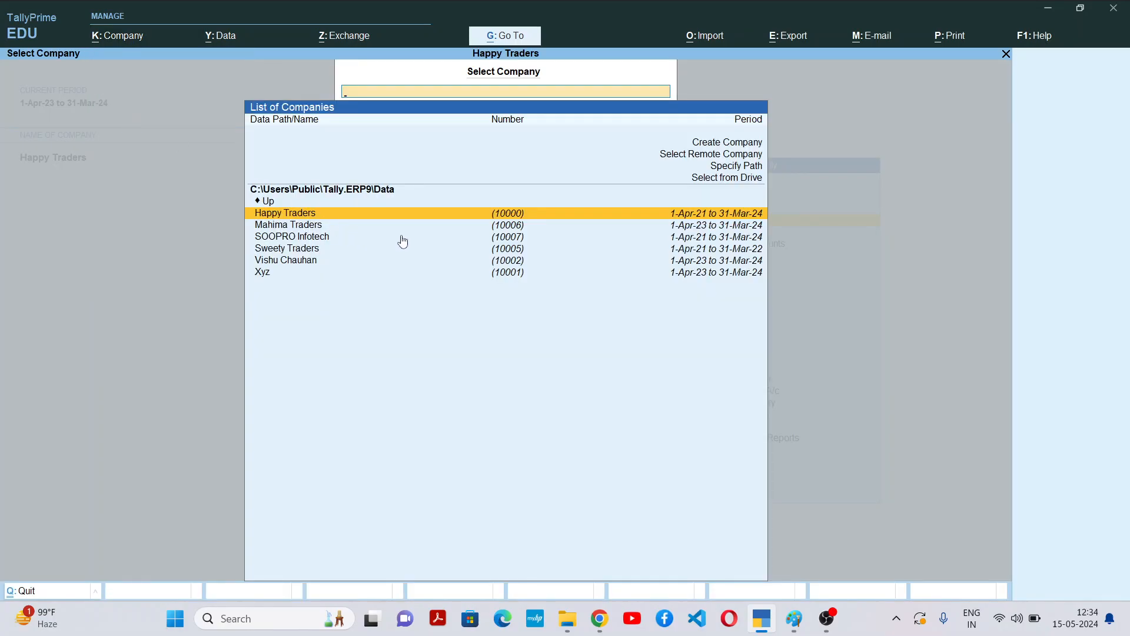
pyautogui.write('d')
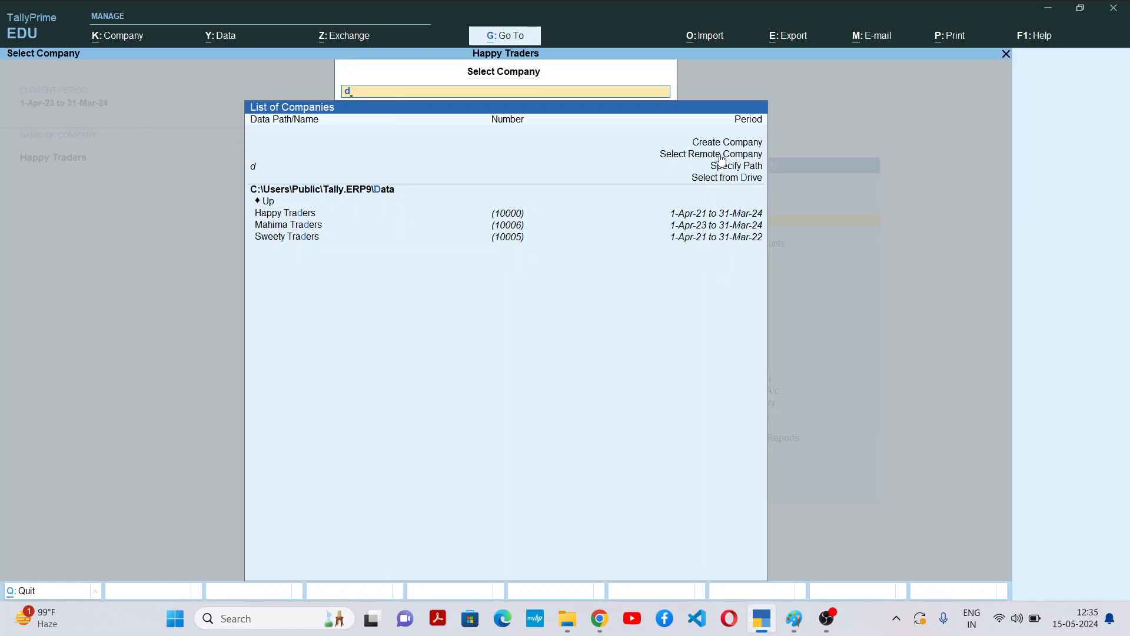
pyautogui.press('Down')
pyautogui.press('Return')
# - Quit TallyPrime and relaunch it from the desktop
pyautogui.press('Escape')
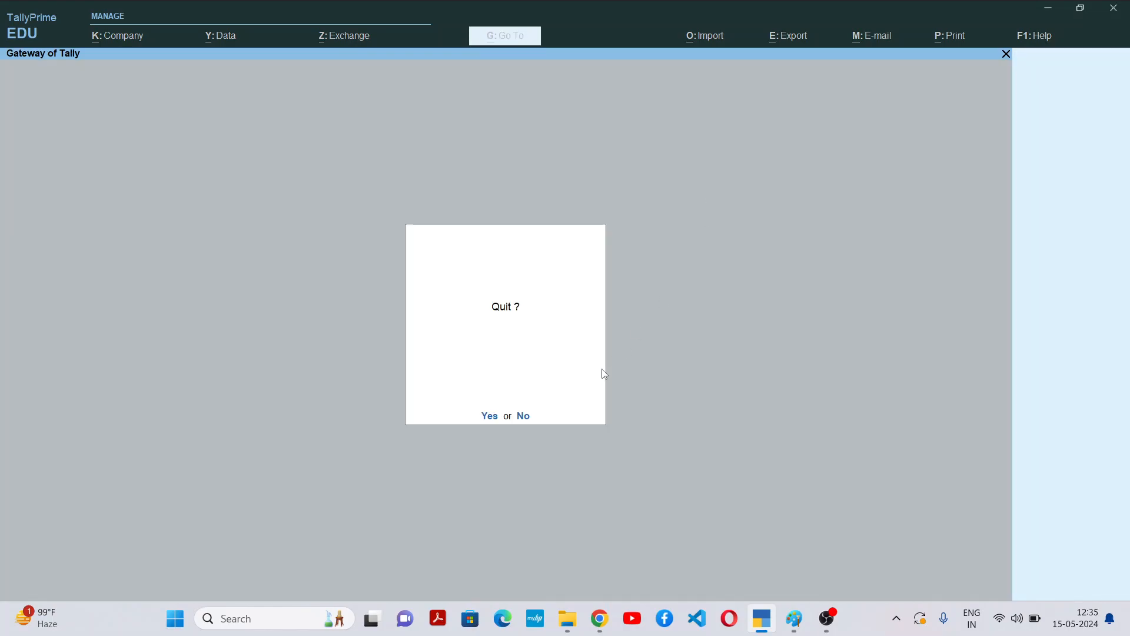
pyautogui.press('Return')
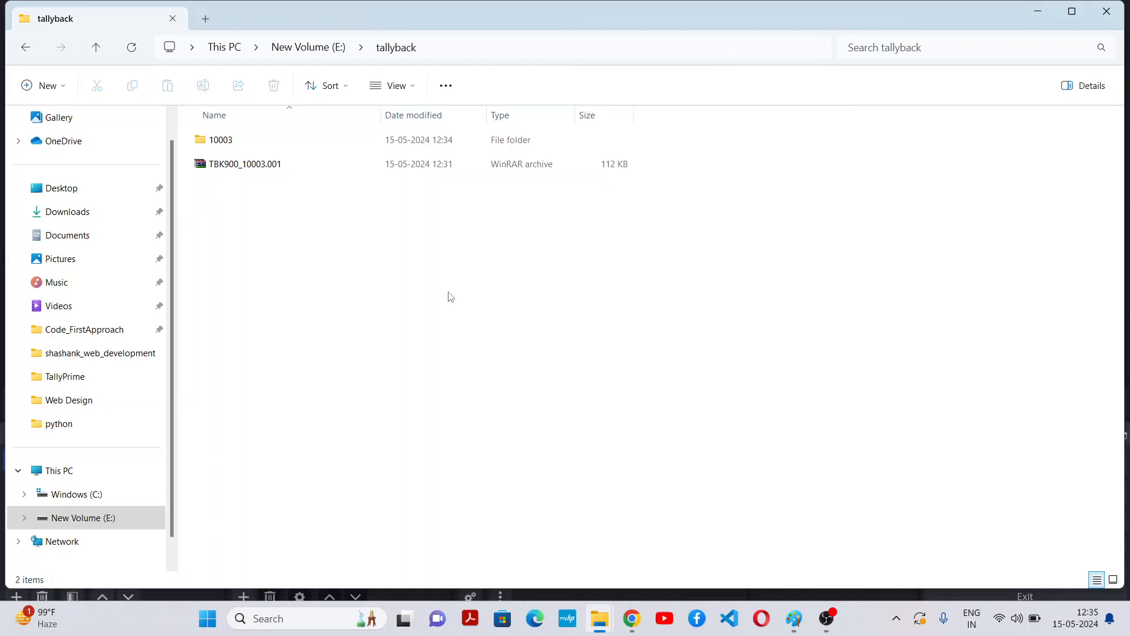
pyautogui.press('super+d')
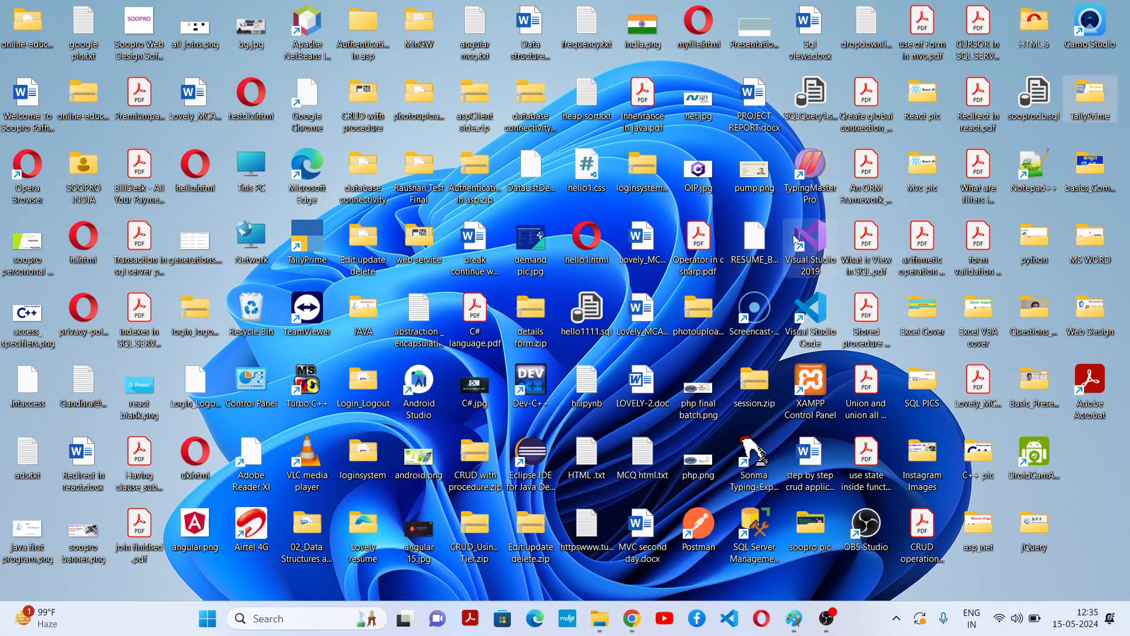
pyautogui.doubleClick(323, 227)
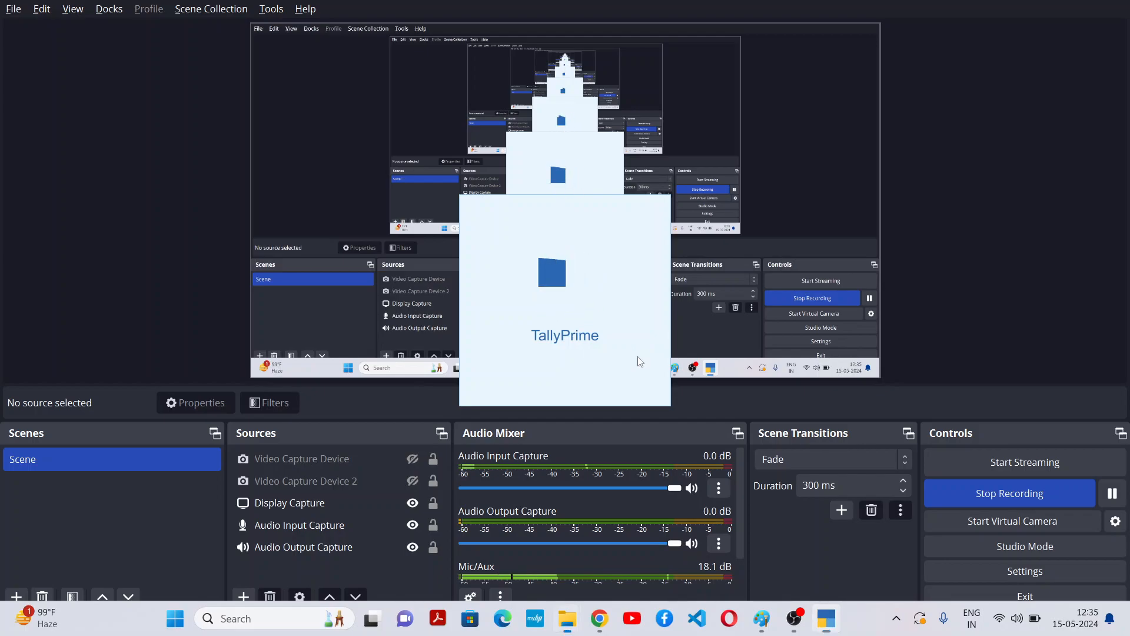
# - Switch to File Explorer and check the 10003 folder inside E:\tallyback
pyautogui.hotkey('alt', 'Tab')
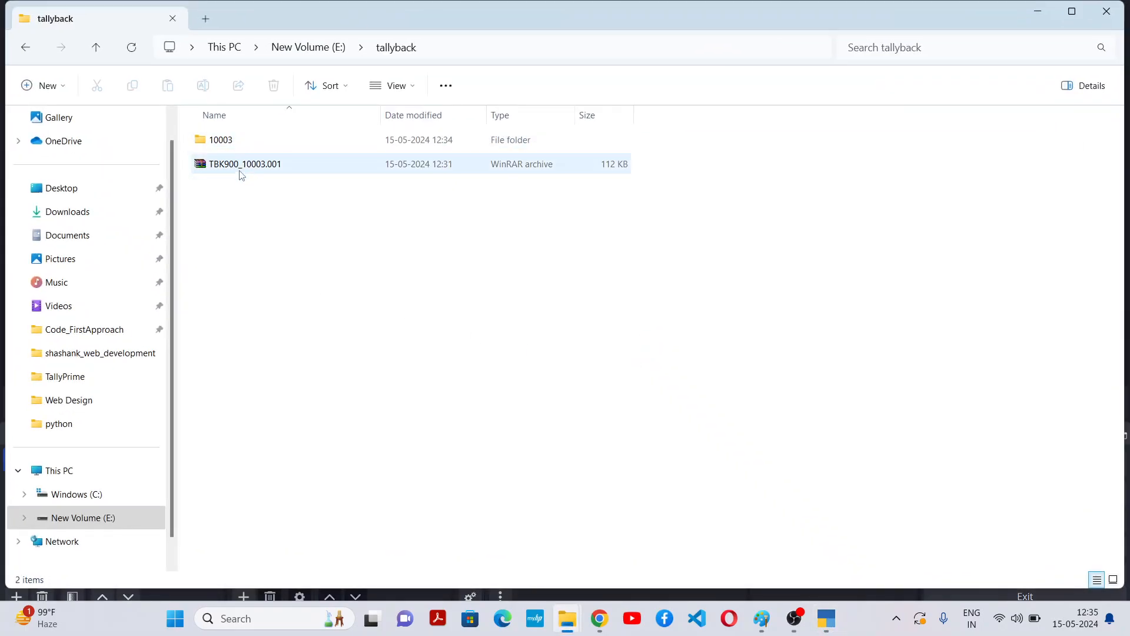
pyautogui.doubleClick(260, 151)
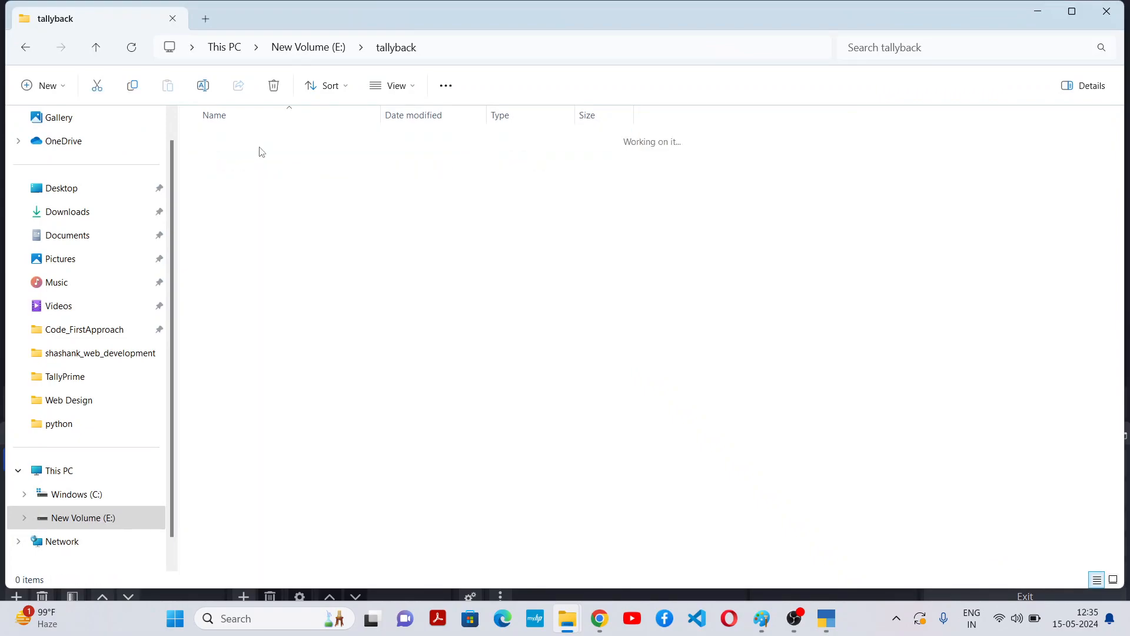
pyautogui.click(24, 49)
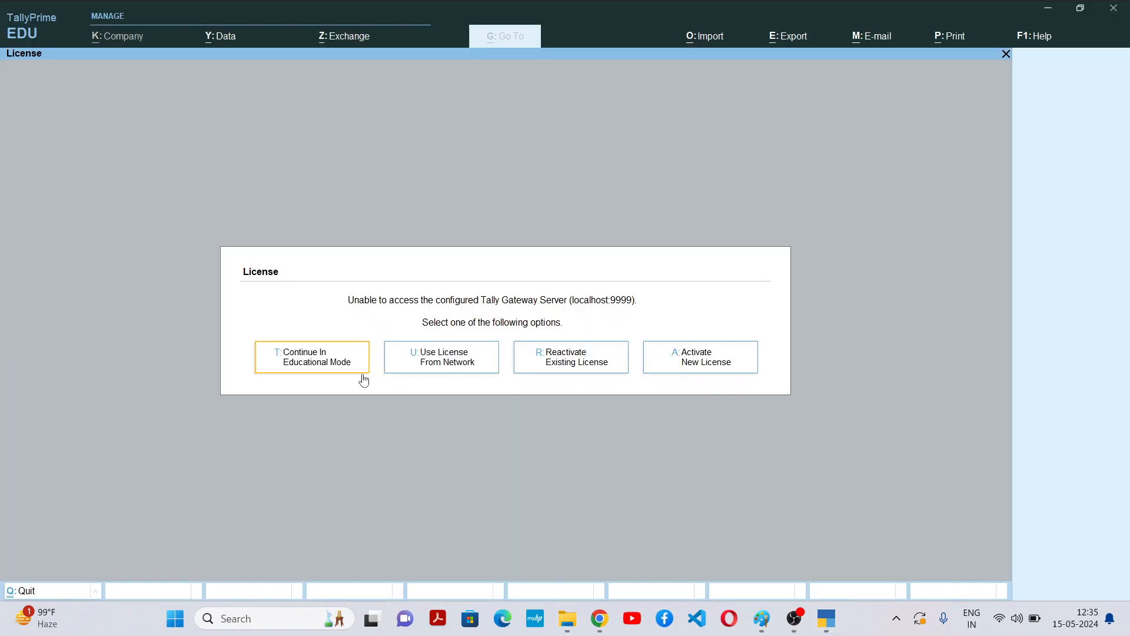
# - Continue TallyPrime in educational mode and open the list for selecting a company
pyautogui.click(320, 359)
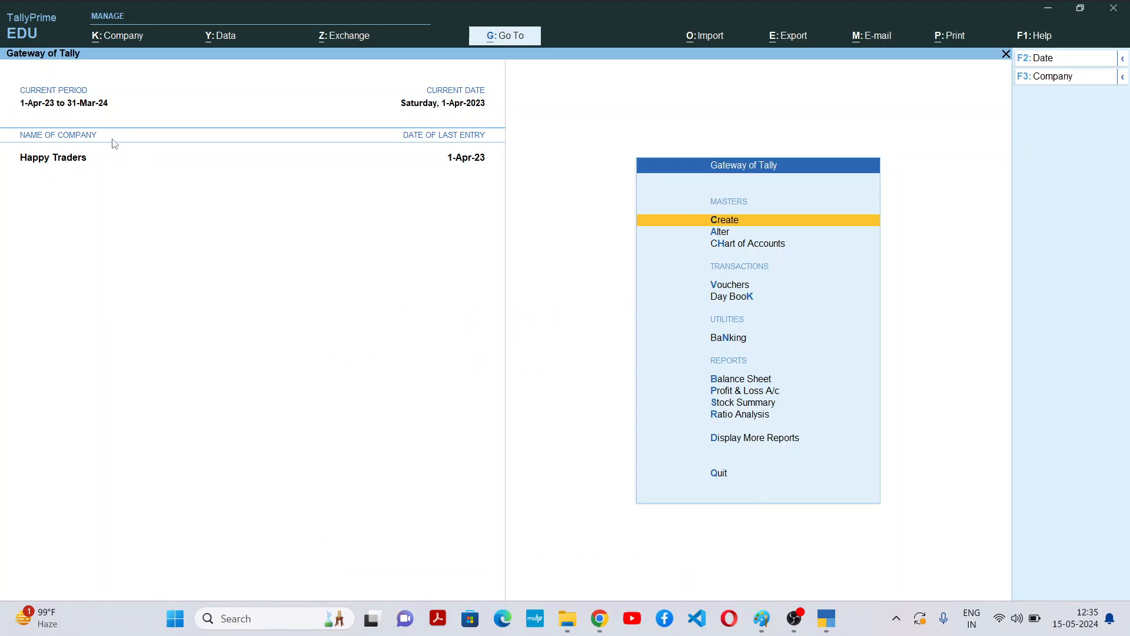
pyautogui.click(117, 38)
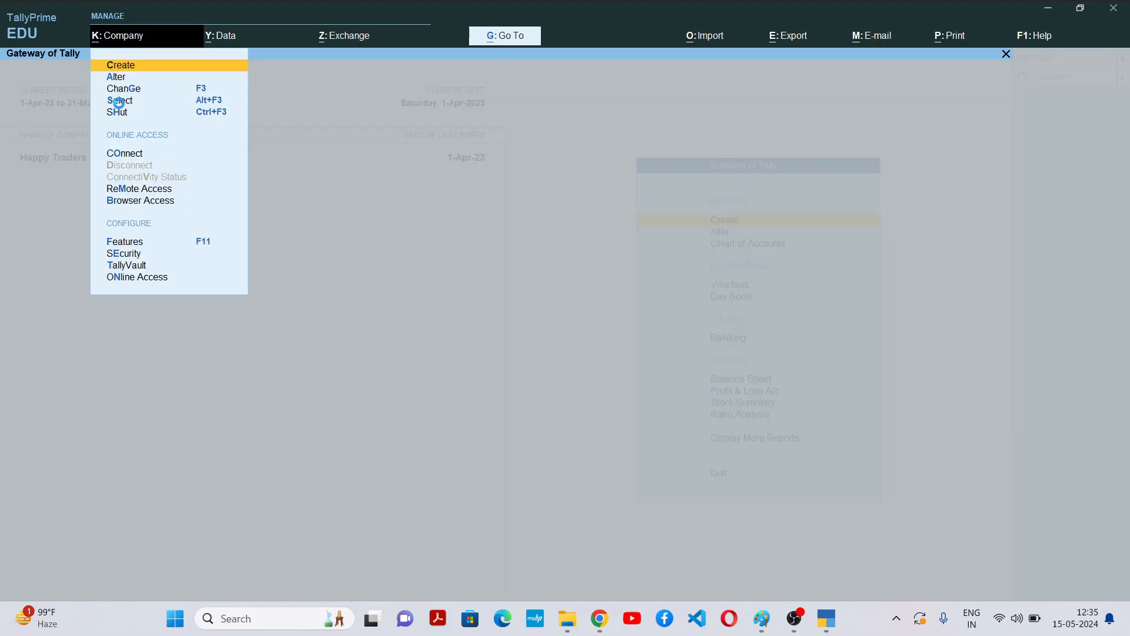
pyautogui.click(119, 101)
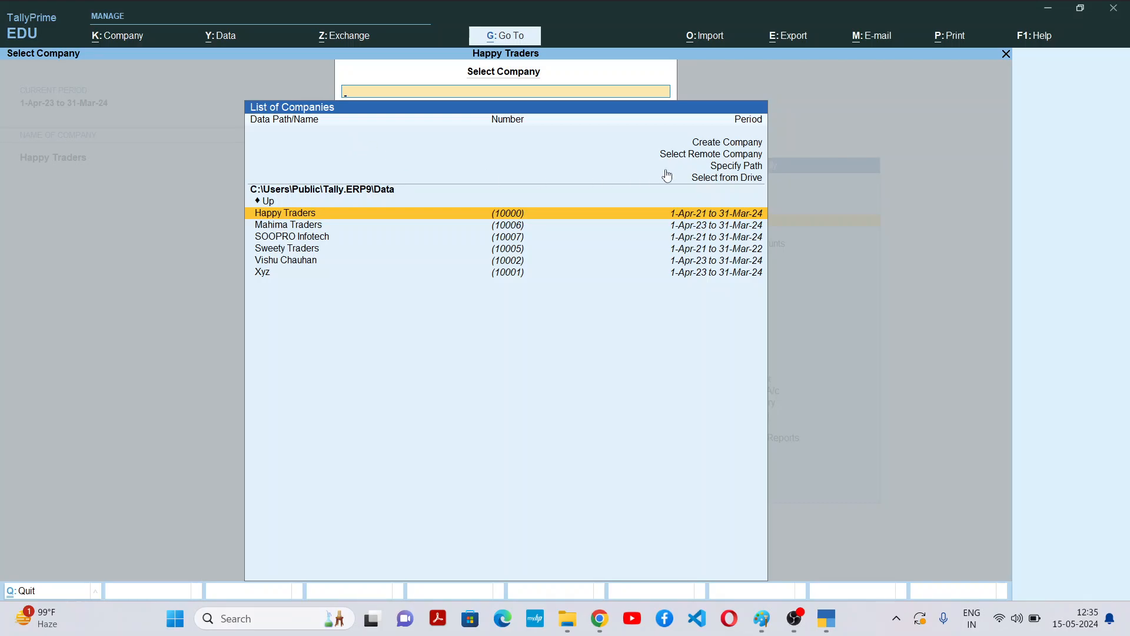
pyautogui.click(738, 167)
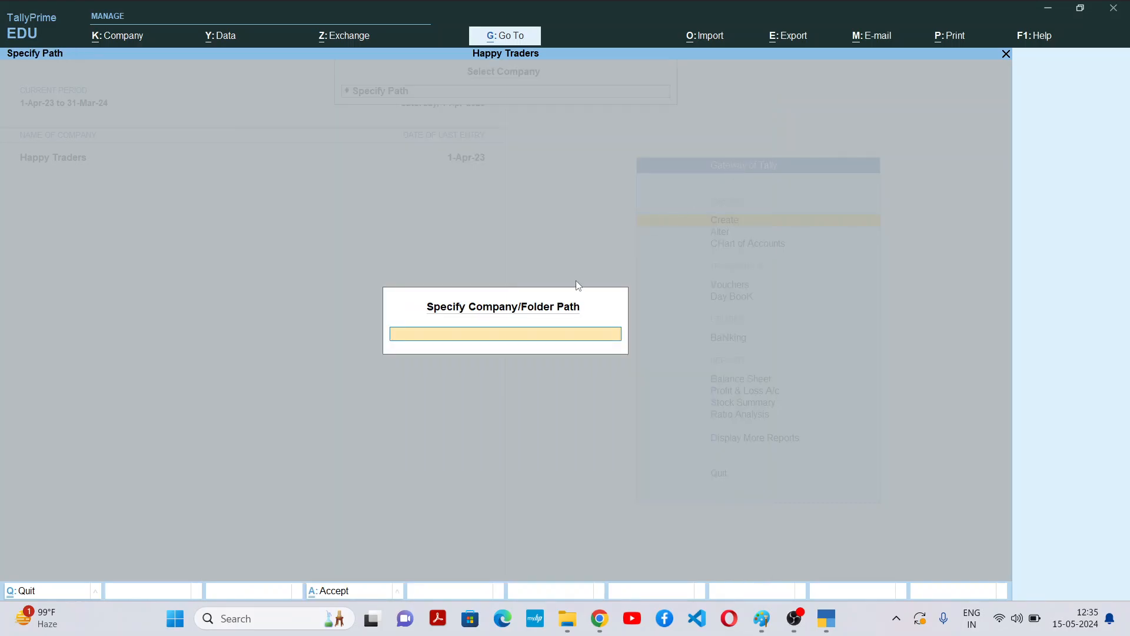
pyautogui.press('Escape')
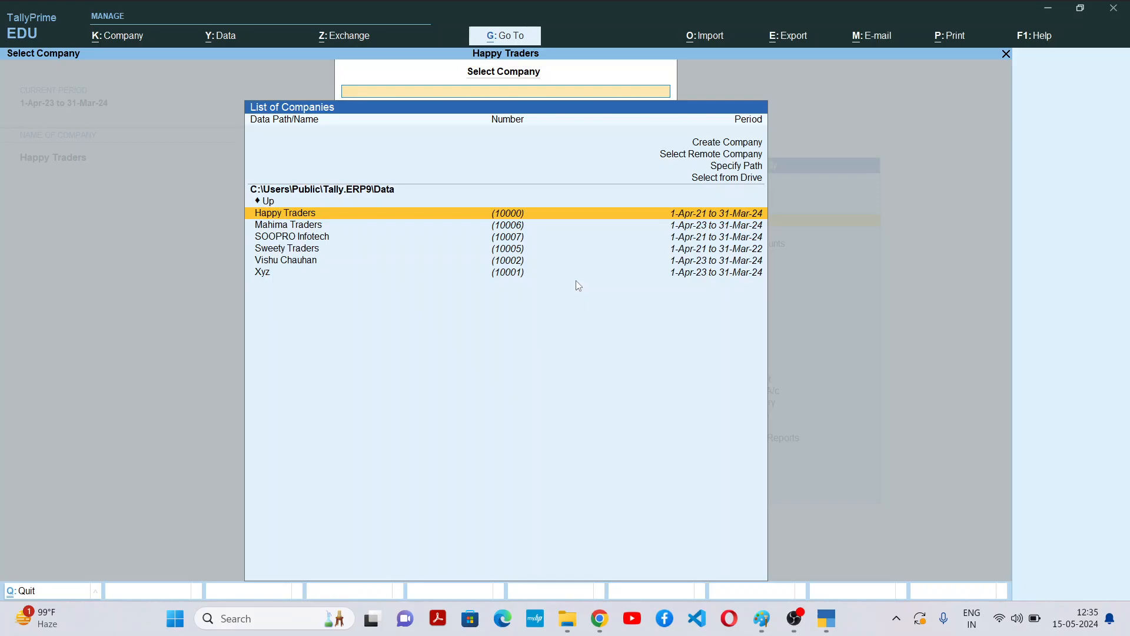
# - Browse the company source to drive E:\ and search its folders for "tt"
pyautogui.click(735, 178)
pyautogui.click(274, 203)
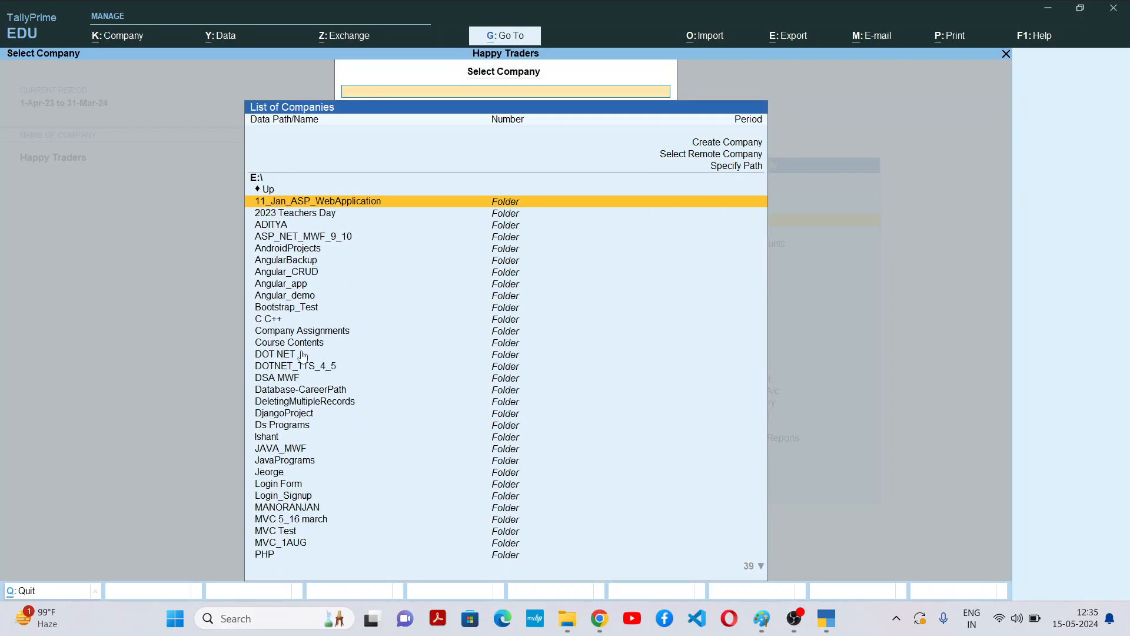
pyautogui.write('tt')
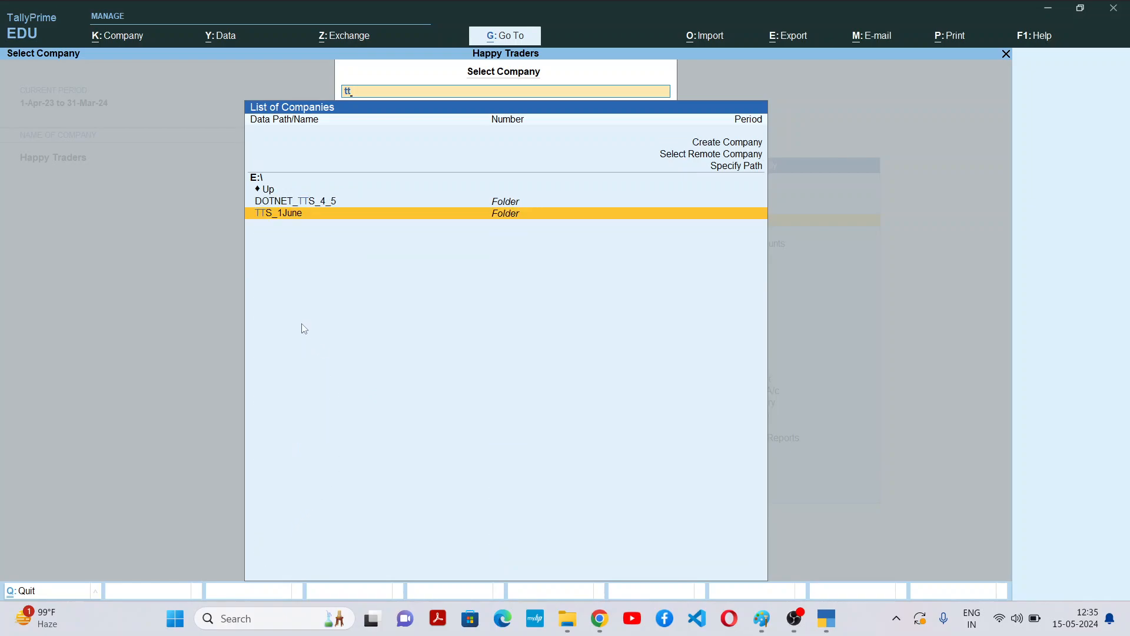
pyautogui.click(262, 179)
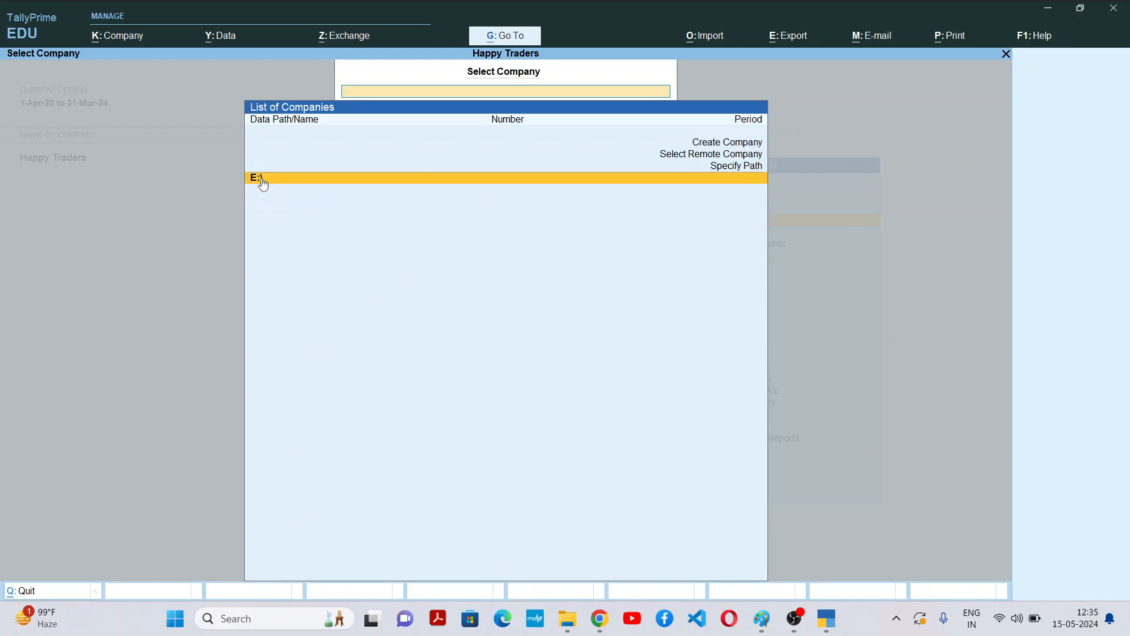
# - Open the tallyback folder on drive E:\ and load Demo Pvt Ltd from it
pyautogui.press('Down')
pyautogui.press('Down')
pyautogui.press('Down')
pyautogui.press('Down')
pyautogui.press('Down')
pyautogui.press('Down')
pyautogui.press('Down')
pyautogui.press('Down')
pyautogui.press('Down')
pyautogui.press('Down')
pyautogui.press('Down')
pyautogui.press('Down')
pyautogui.press('Down')
pyautogui.press('Down')
pyautogui.press('Down')
pyautogui.press('Down')
pyautogui.press('Down')
pyautogui.press('Down')
pyautogui.press('Down')
pyautogui.press('Down')
pyautogui.press('Down')
pyautogui.press('Down')
pyautogui.press('Down')
pyautogui.press('Down')
pyautogui.press('Down')
pyautogui.press('Down')
pyautogui.press('Down')
pyautogui.press('Down')
pyautogui.press('Down')
pyautogui.press('Down')
pyautogui.press('Down')
pyautogui.press('Down')
pyautogui.press('Down')
pyautogui.press('Down')
pyautogui.press('Down')
pyautogui.press('Down')
pyautogui.press('Down')
pyautogui.press('Down')
pyautogui.press('Down')
pyautogui.press('Down')
pyautogui.press('Up')
pyautogui.press('Up')
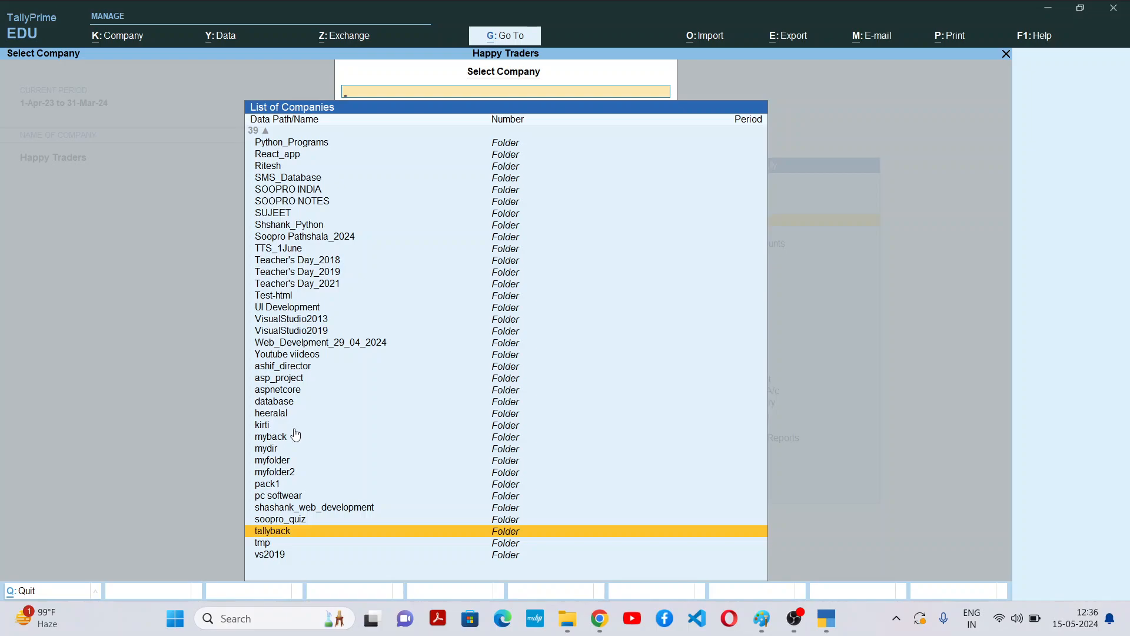
pyautogui.press('Return')
pyautogui.press('Return')
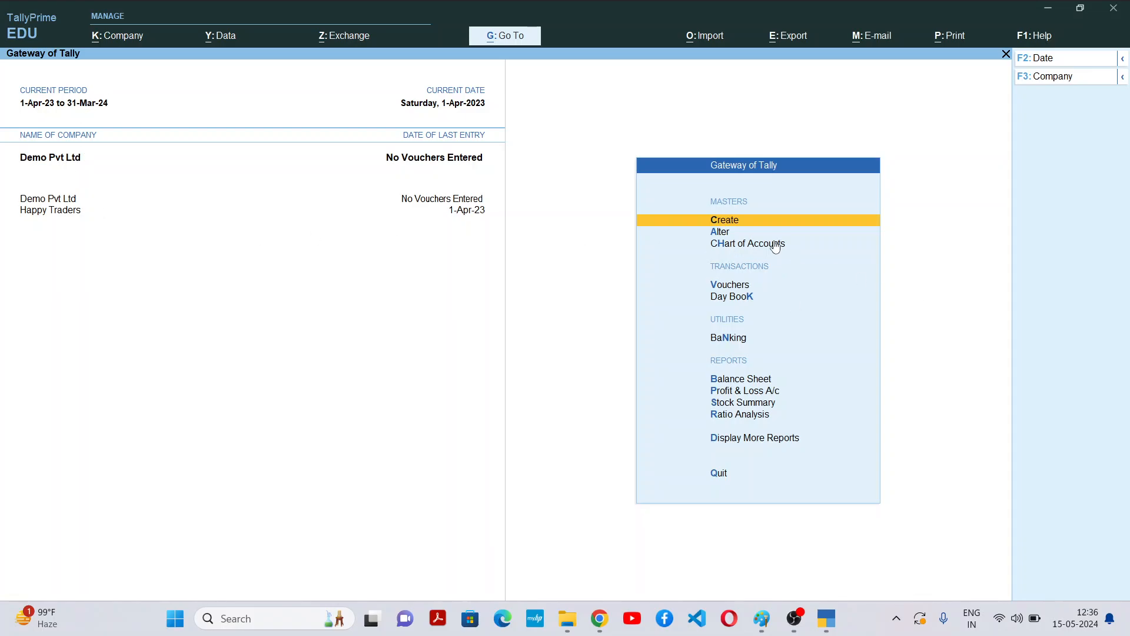
# - Check the Day Book of Demo Pvt Ltd for the period 1-4-2023 to 31-3-24
pyautogui.click(737, 298)
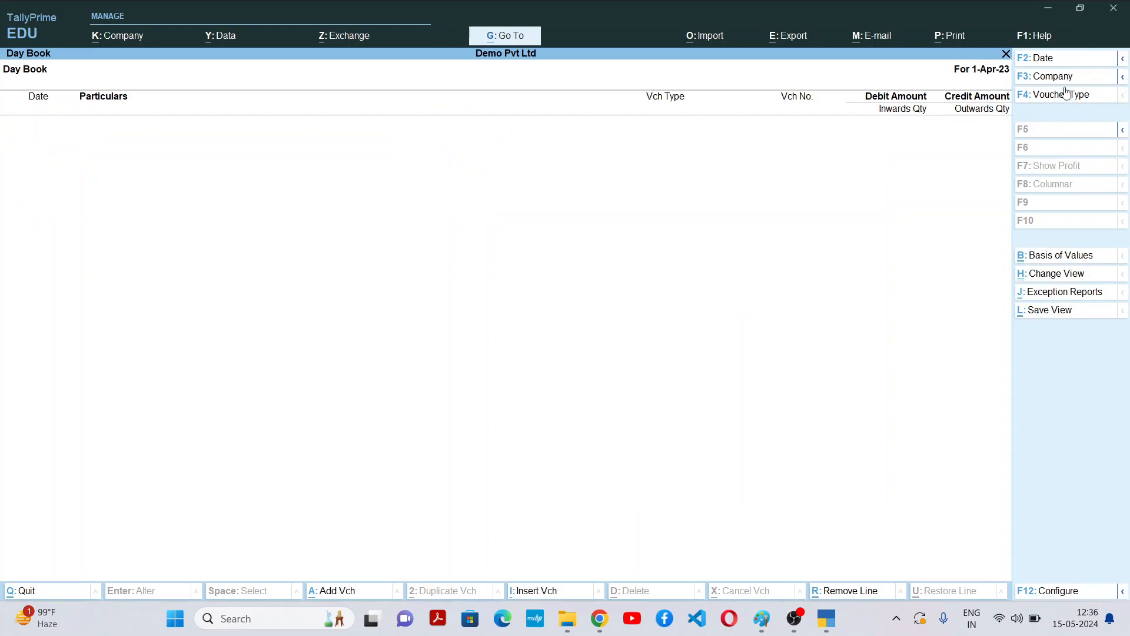
pyautogui.click(1123, 59)
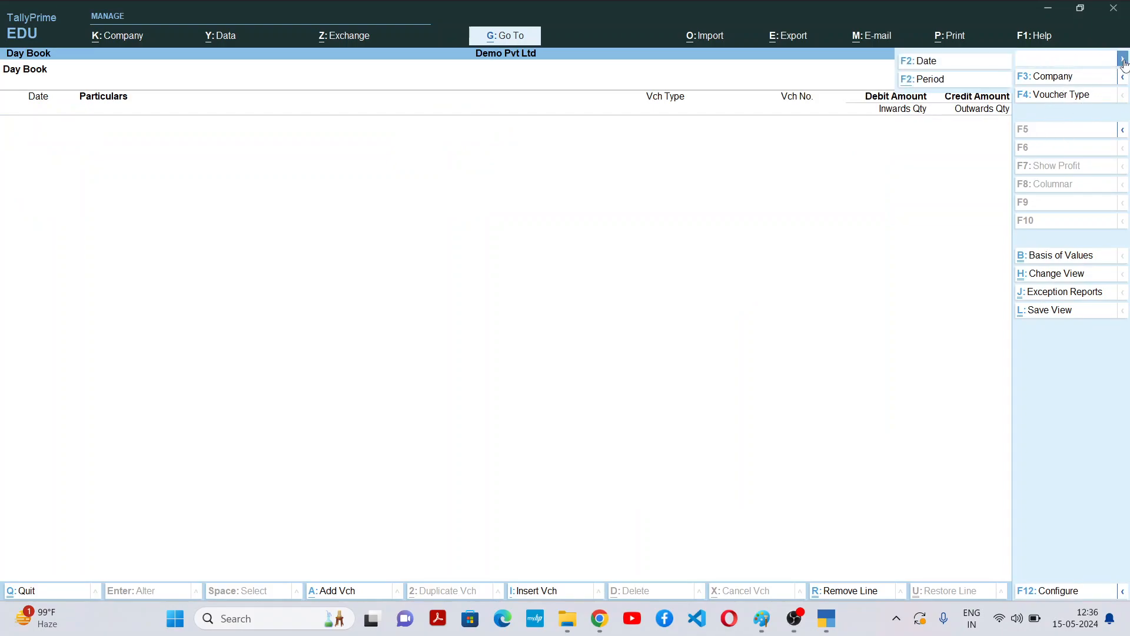
pyautogui.click(922, 80)
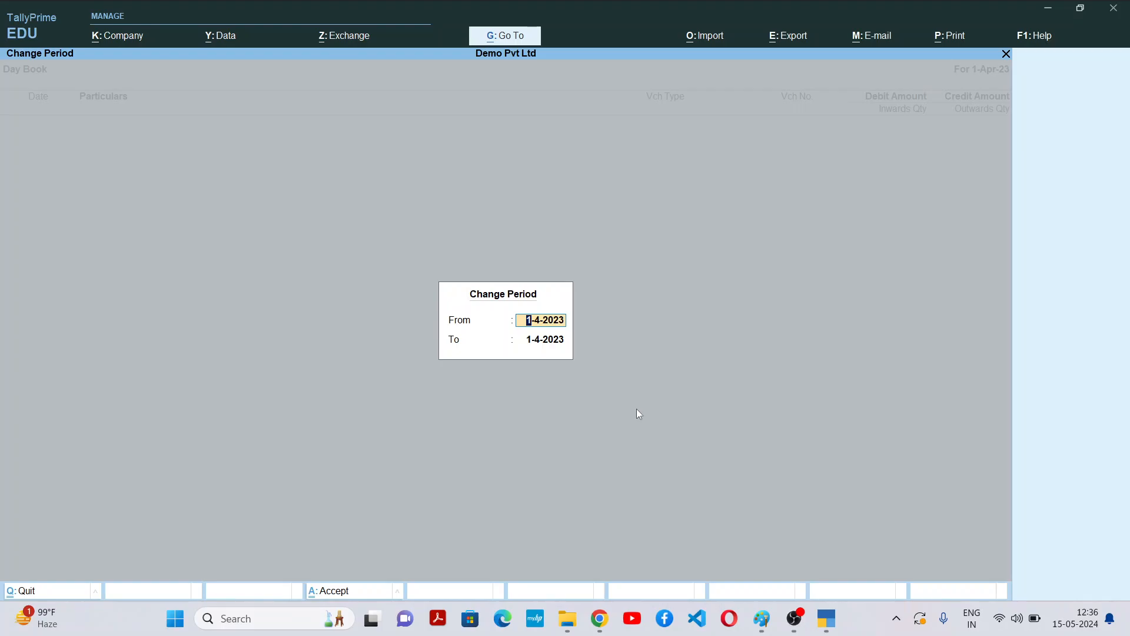
pyautogui.press('Return')
pyautogui.write('31-3-24')
pyautogui.press('Return')
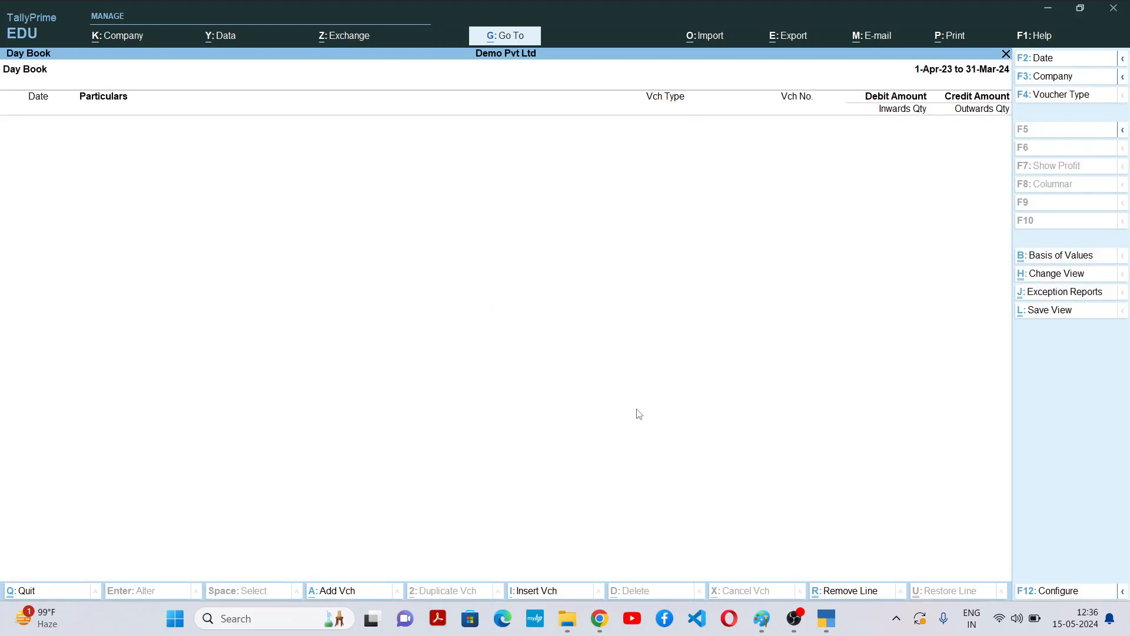
pyautogui.press('Escape')
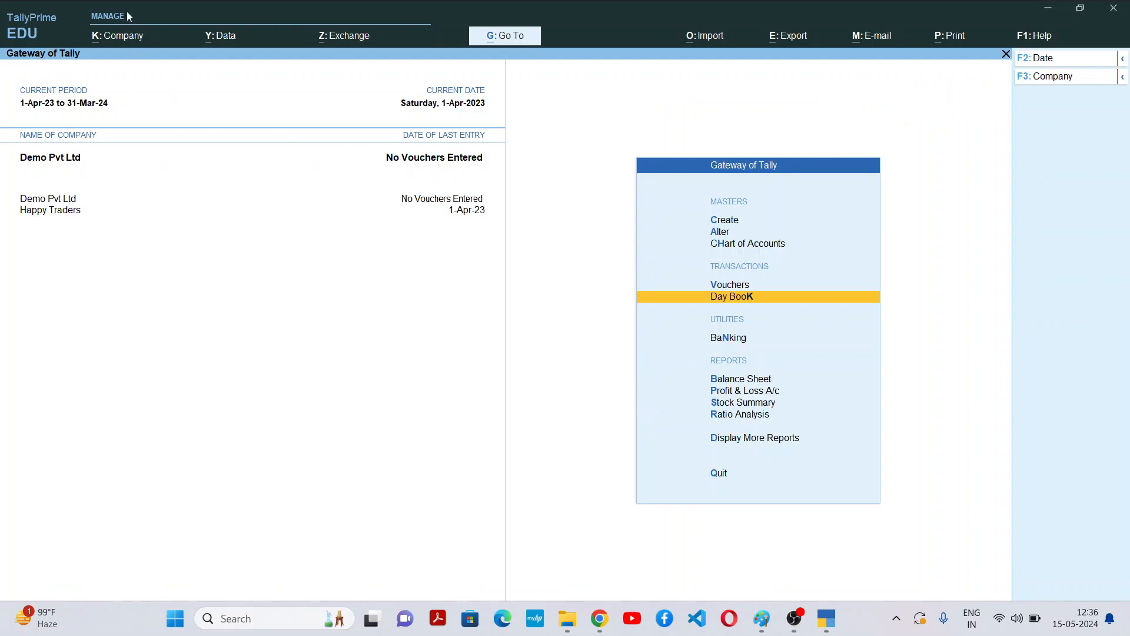
# - Check the company selection list again and select Demo Pvt Ltd under E:\tallyback
pyautogui.click(113, 39)
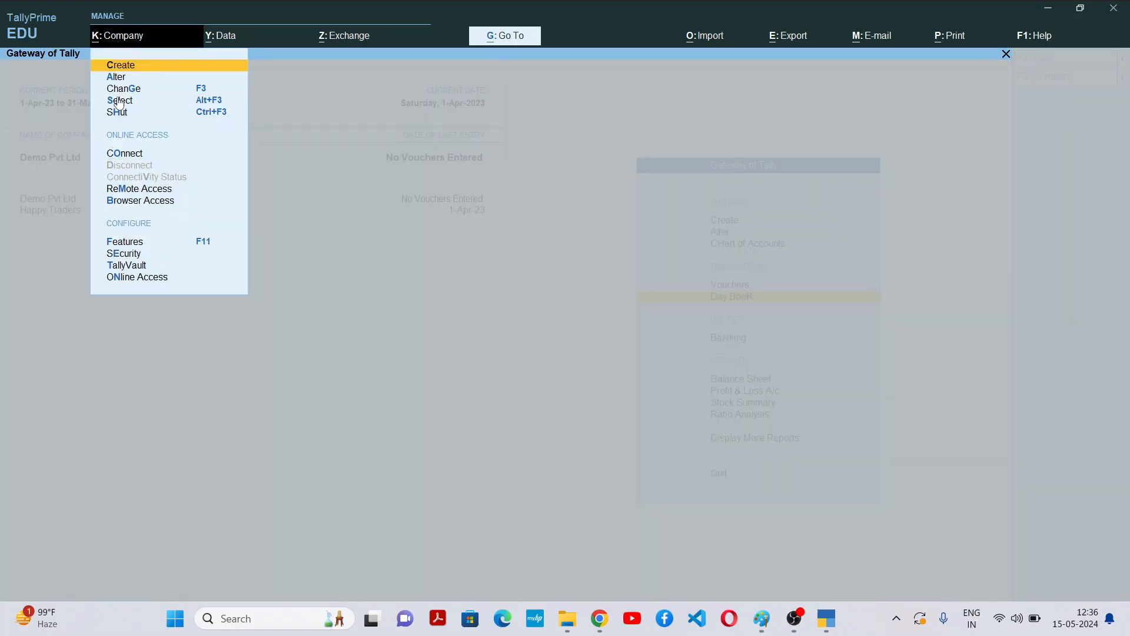
pyautogui.click(117, 100)
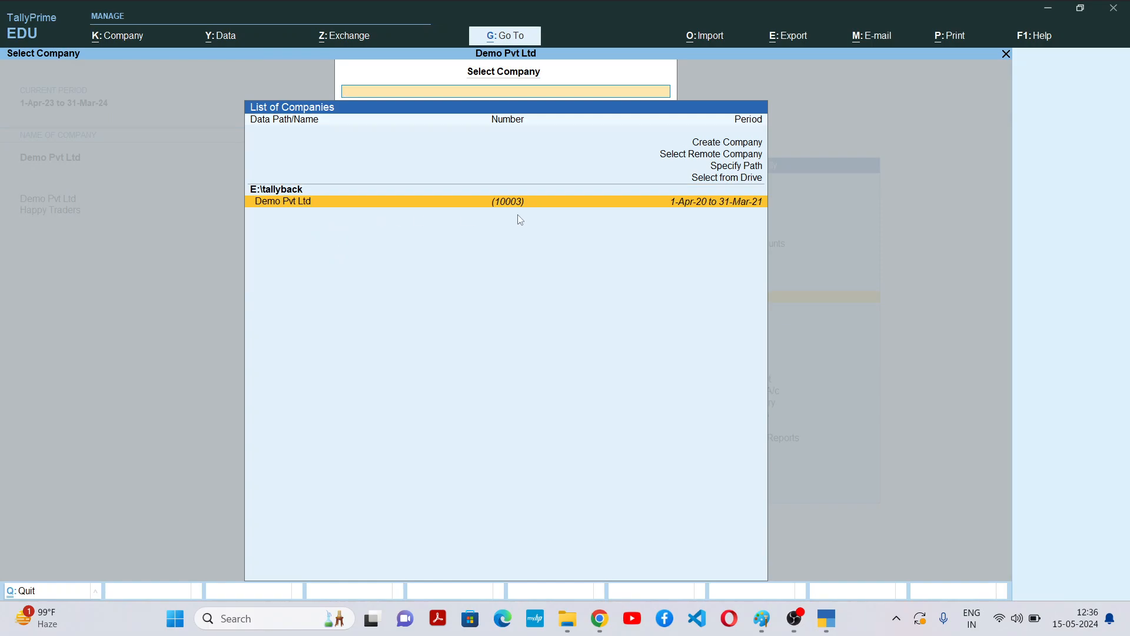
pyautogui.click(541, 204)
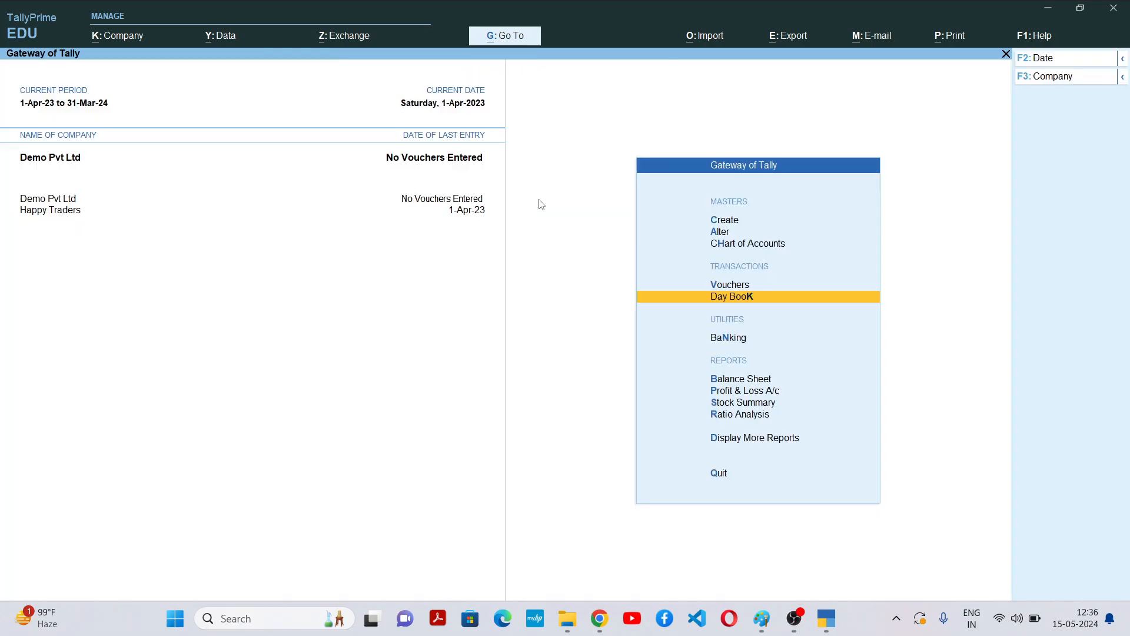
# - Review the company data backup screen and the company data restore screen
pyautogui.click(228, 40)
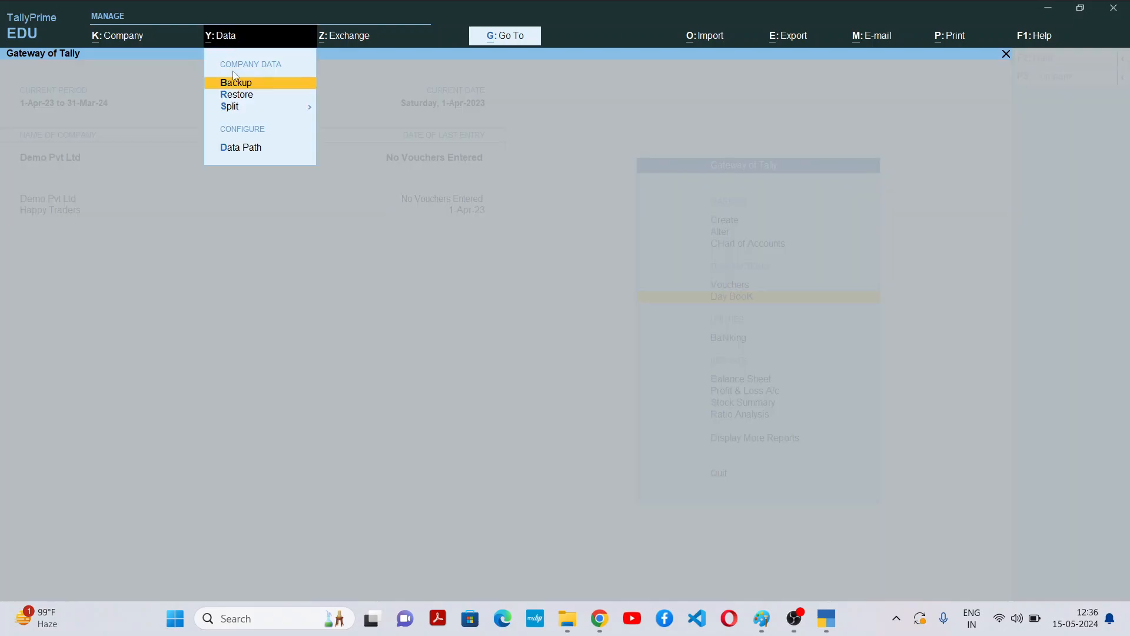
pyautogui.click(272, 81)
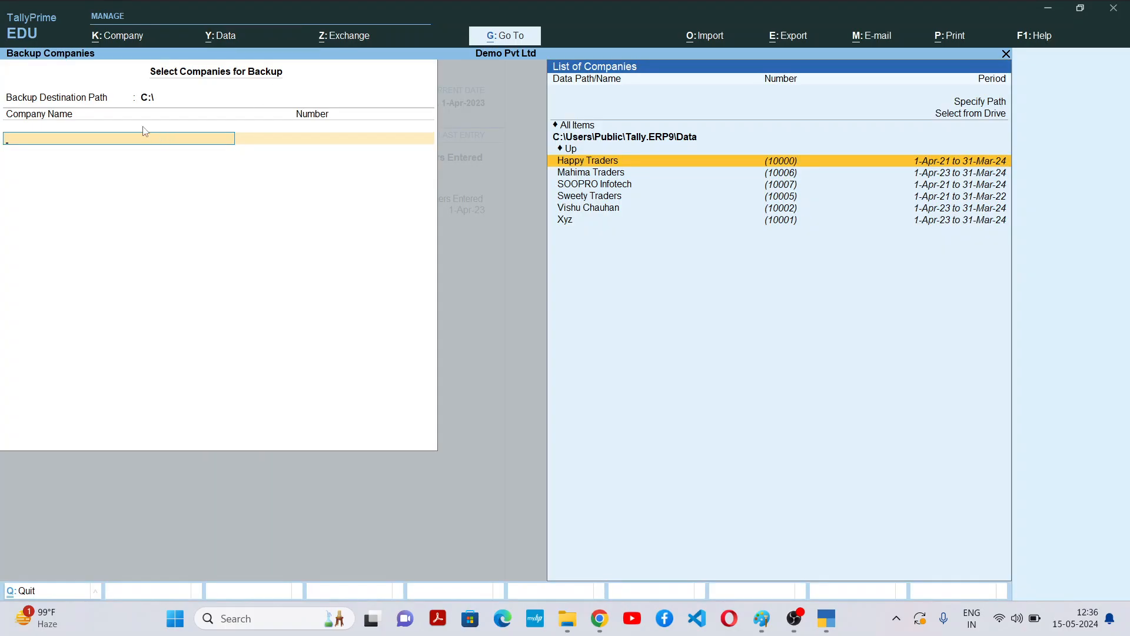
pyautogui.click(227, 36)
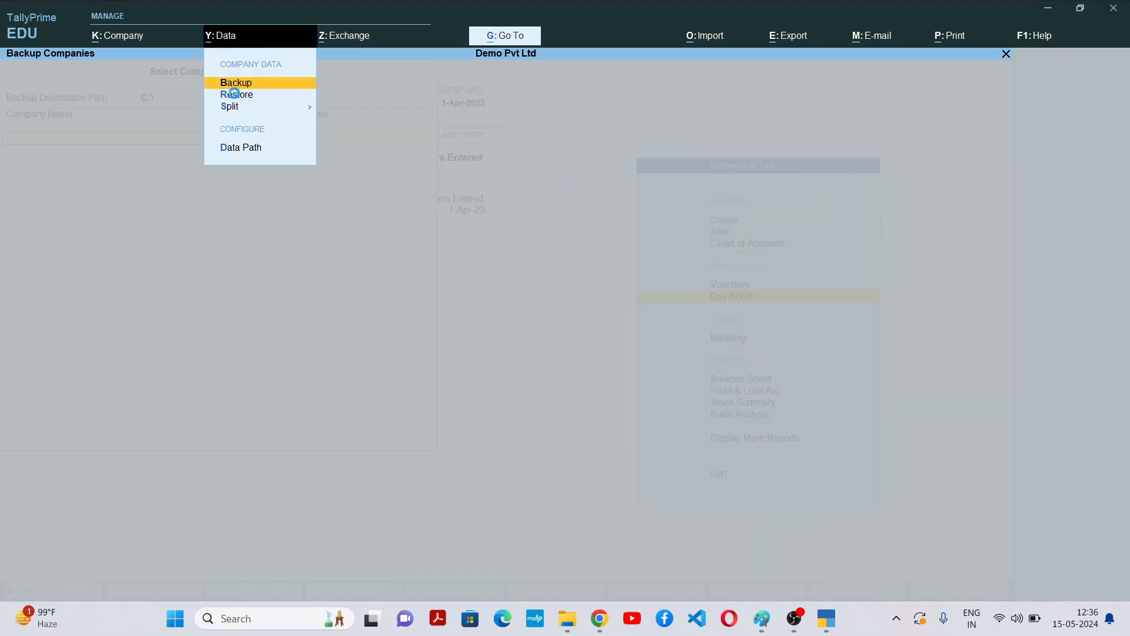
pyautogui.click(234, 94)
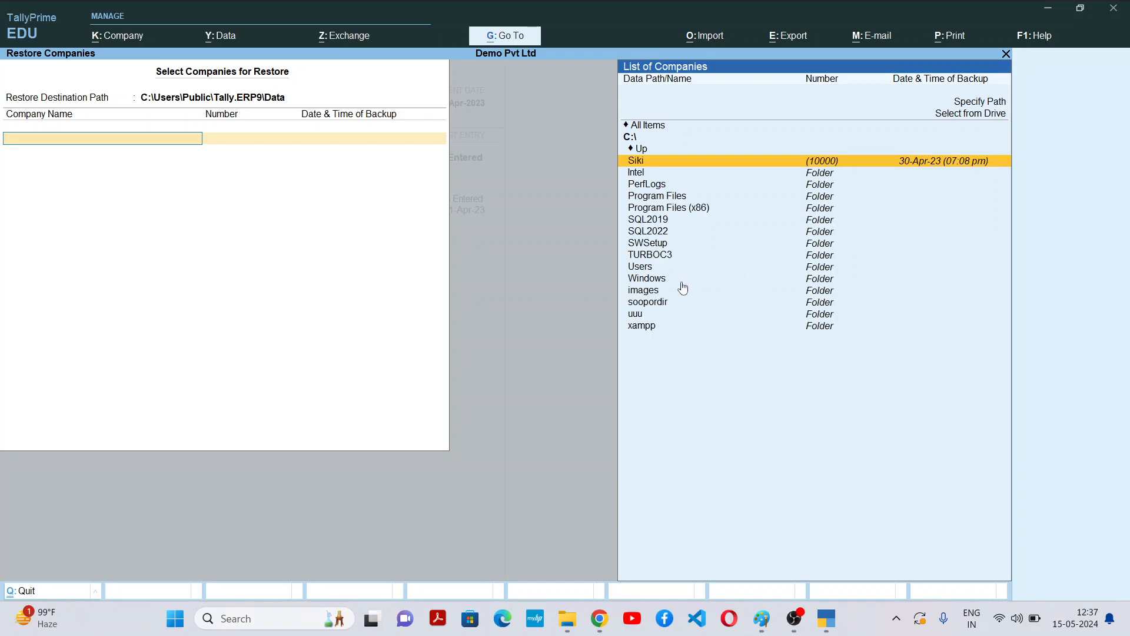
pyautogui.hotkey('alt', 'Tab')
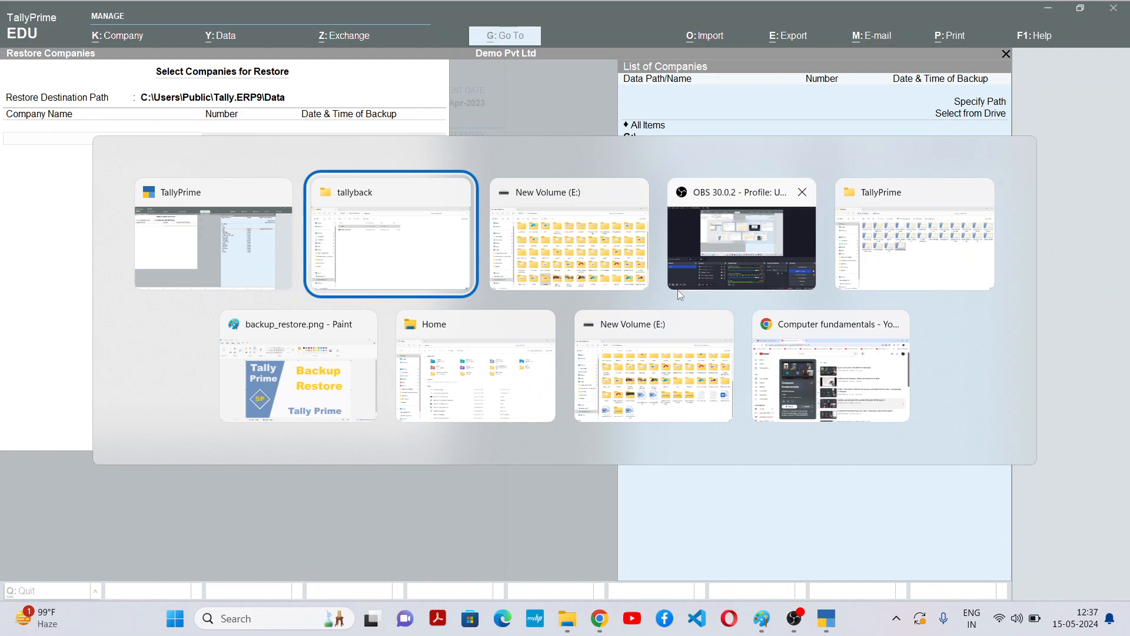